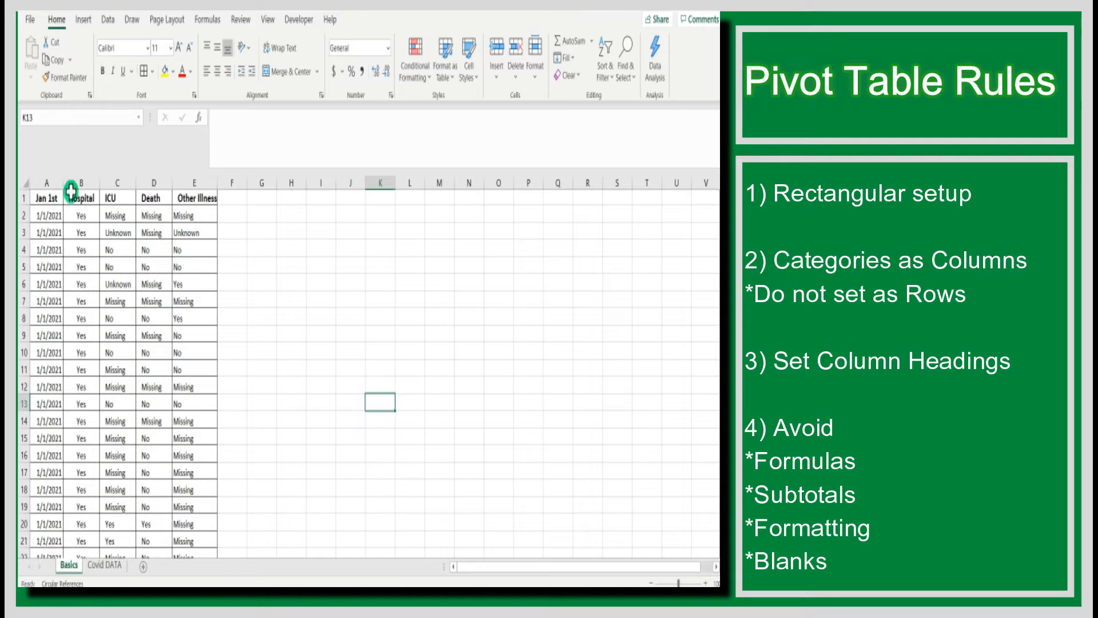
Select the data block and then the header row to examine the table's rectangular layout and column headings
click(48, 182)
drag(48, 182, 197, 218)
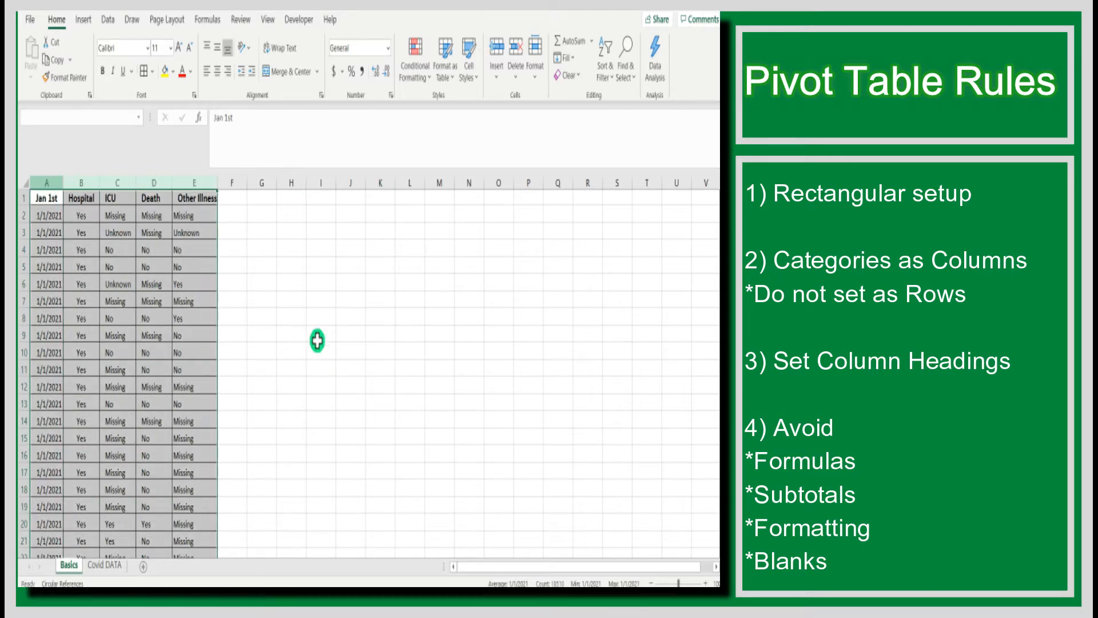
click(318, 336)
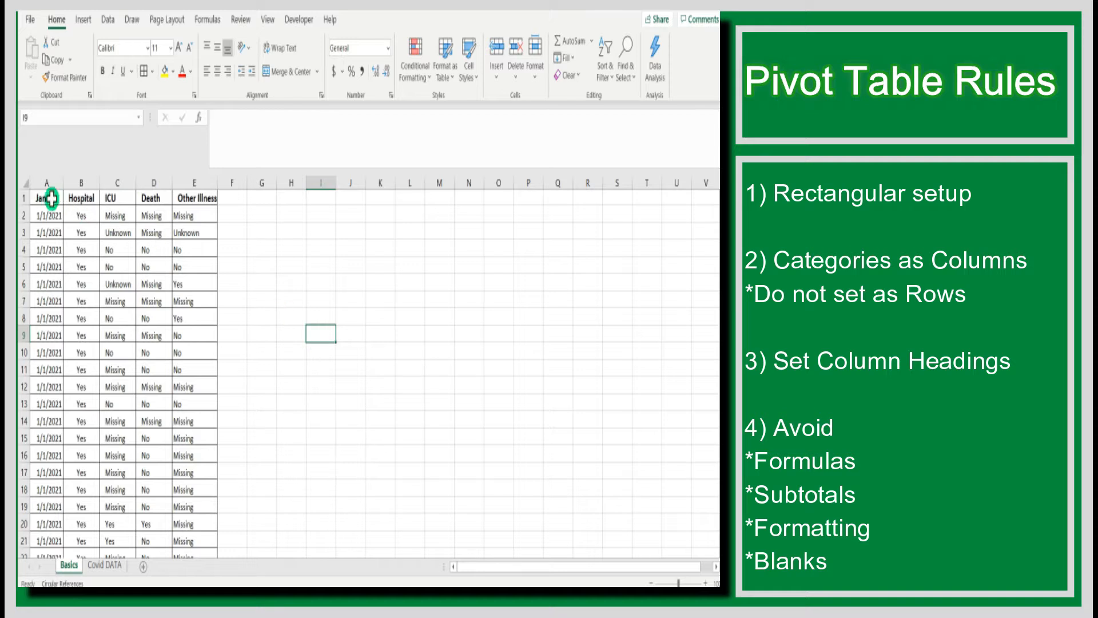
drag(50, 196, 198, 196)
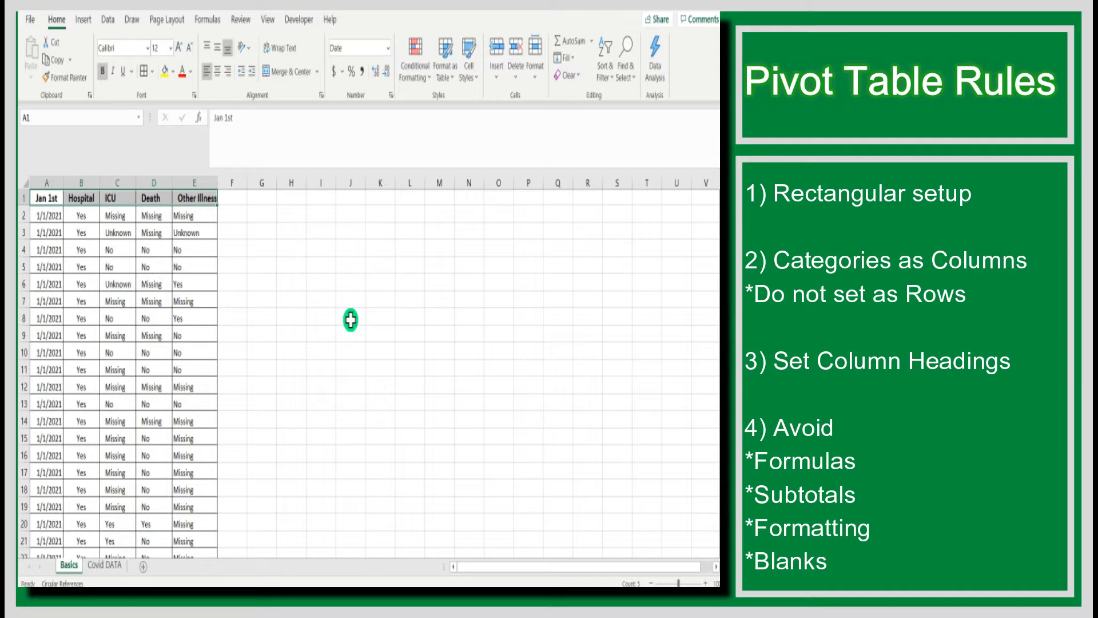
click(373, 314)
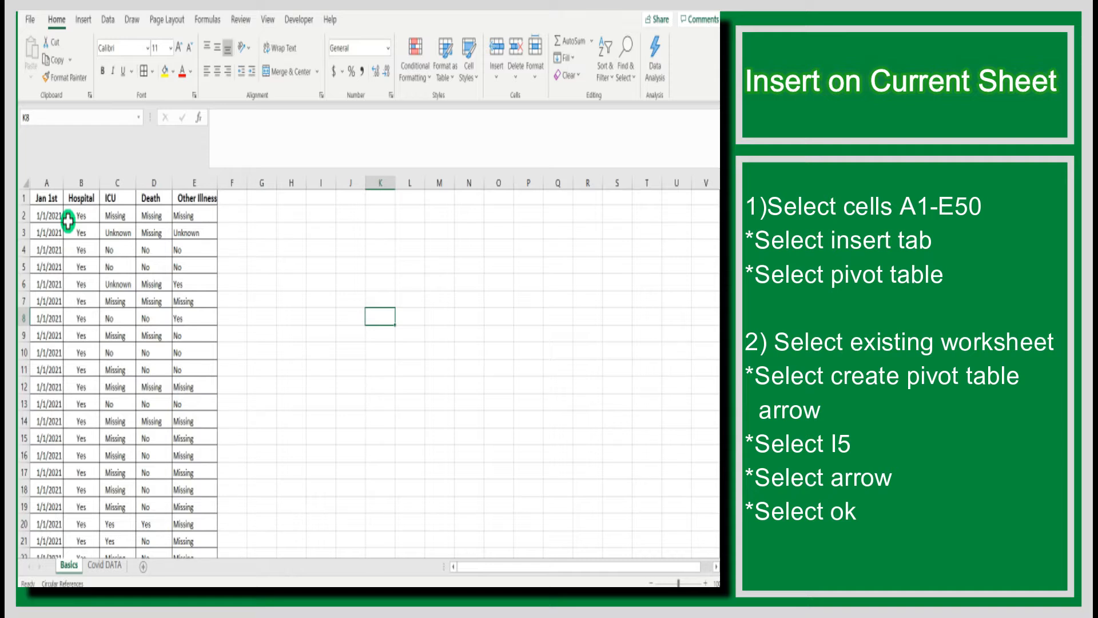
Select cells A1 to E50 and start inserting a PivotTable from them
click(48, 197)
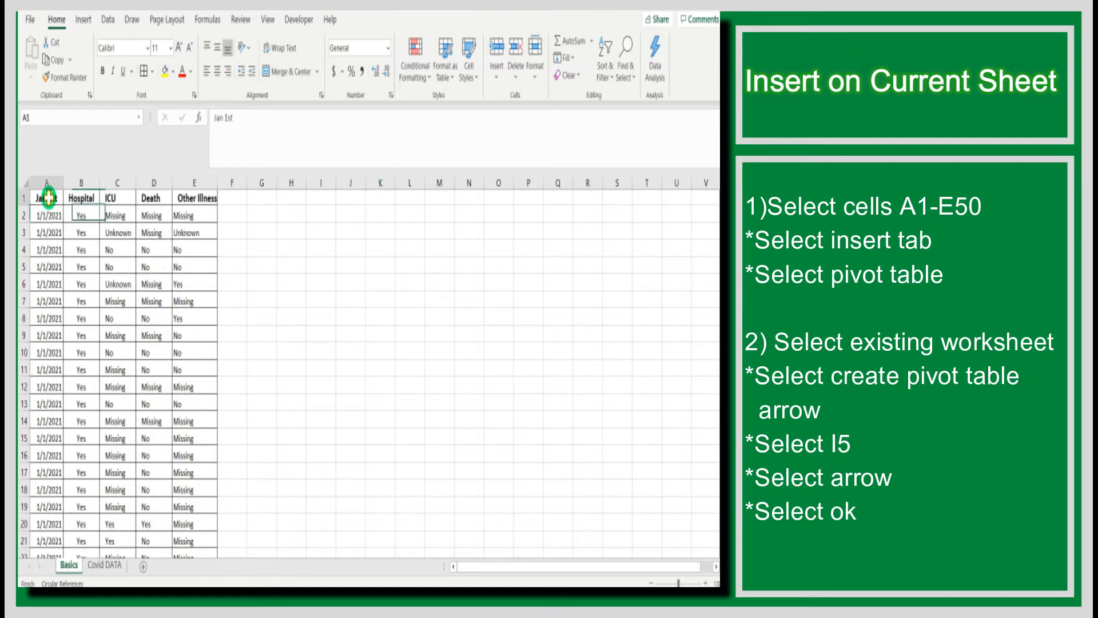
drag(55, 212, 213, 286)
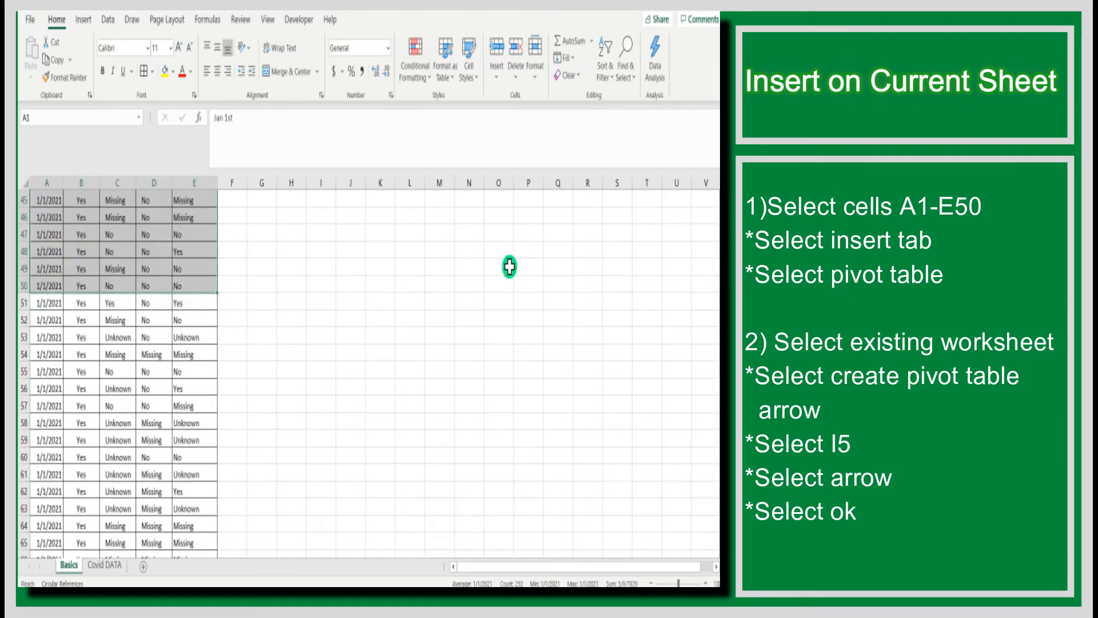
click(80, 21)
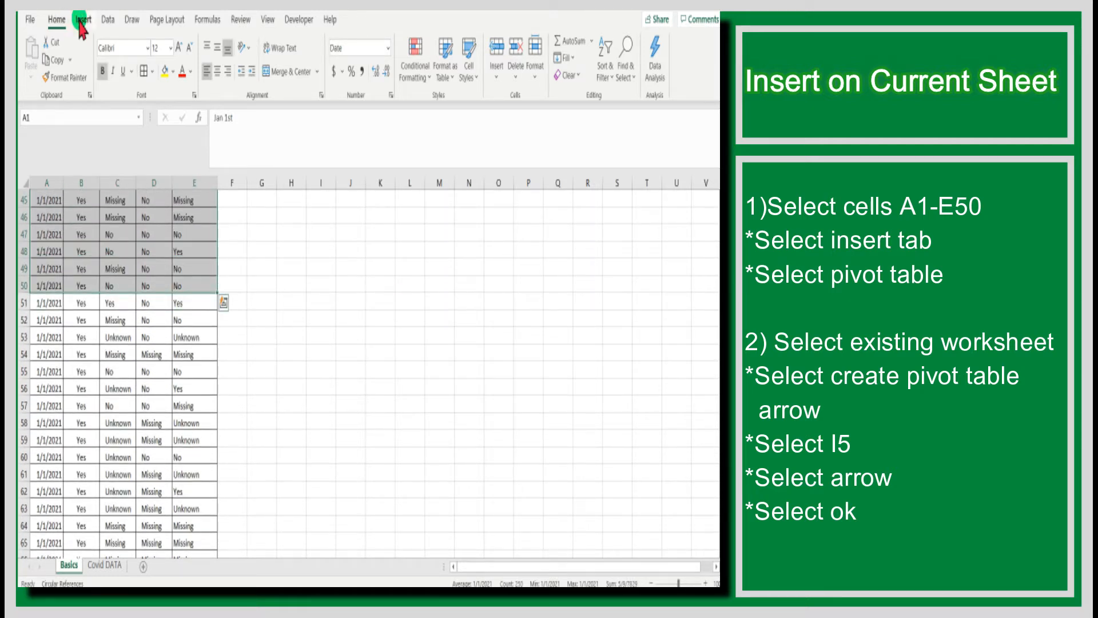
click(38, 50)
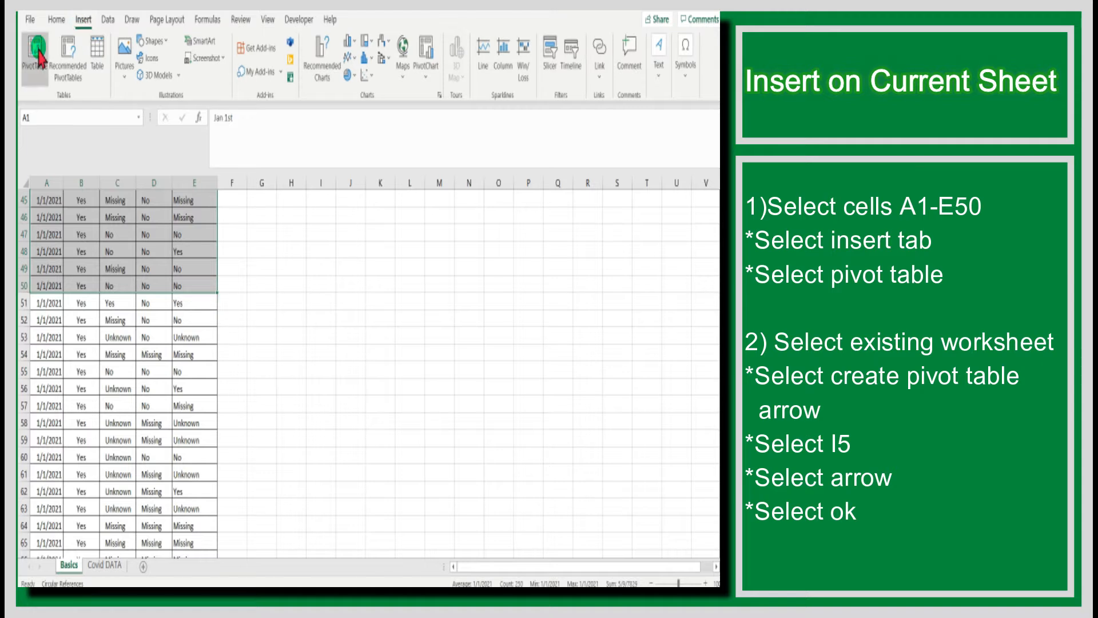
click(465, 438)
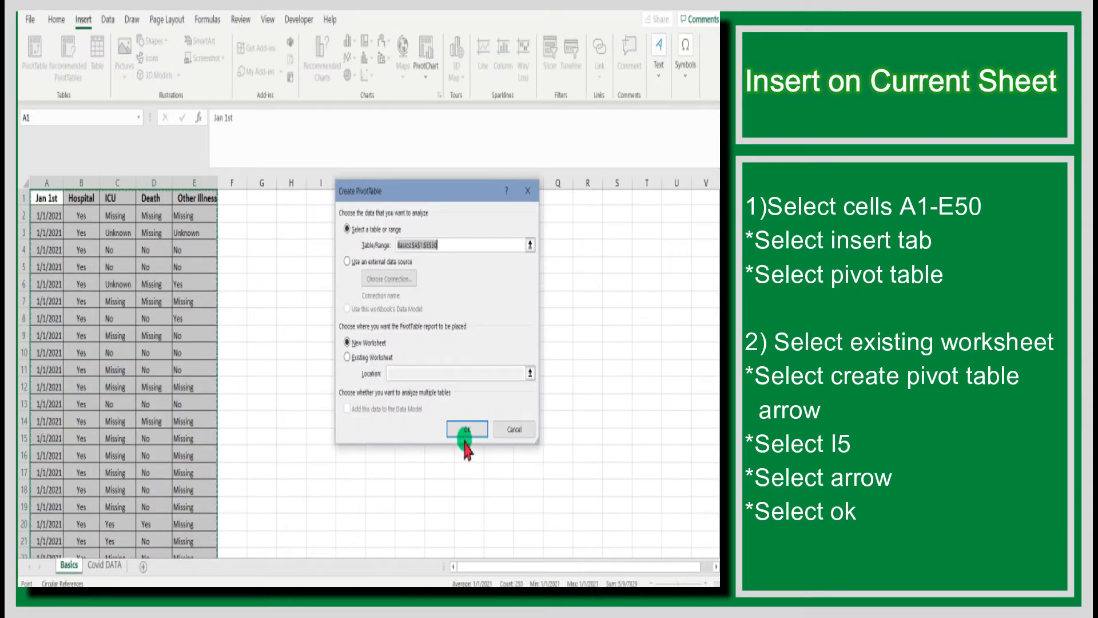
Place the new PivotTable on the existing worksheet at cell I5
click(347, 342)
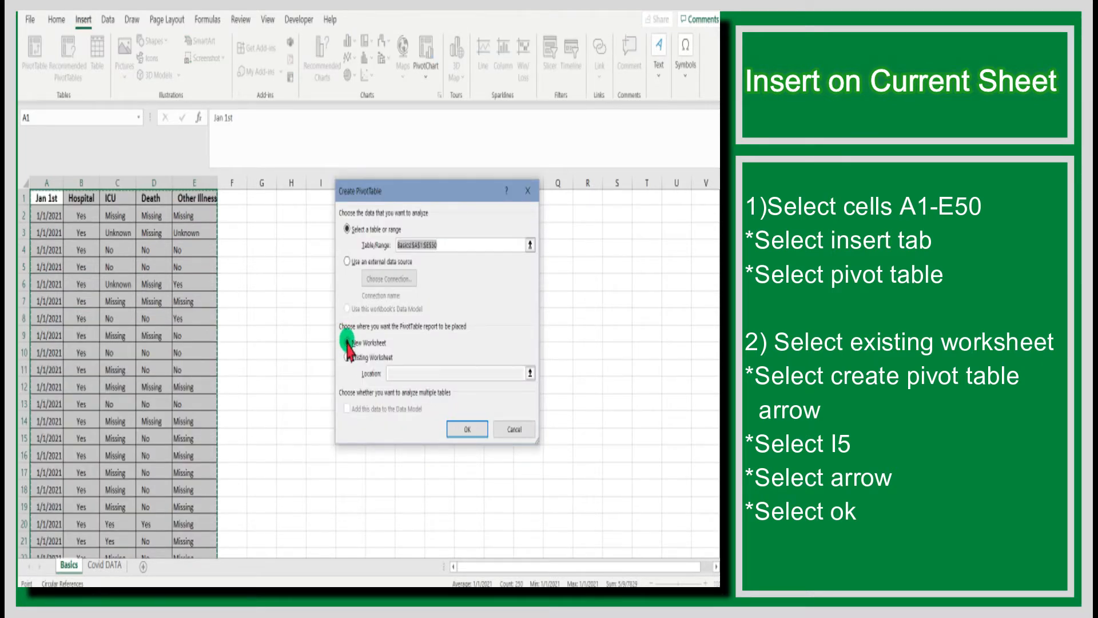
click(347, 358)
click(349, 359)
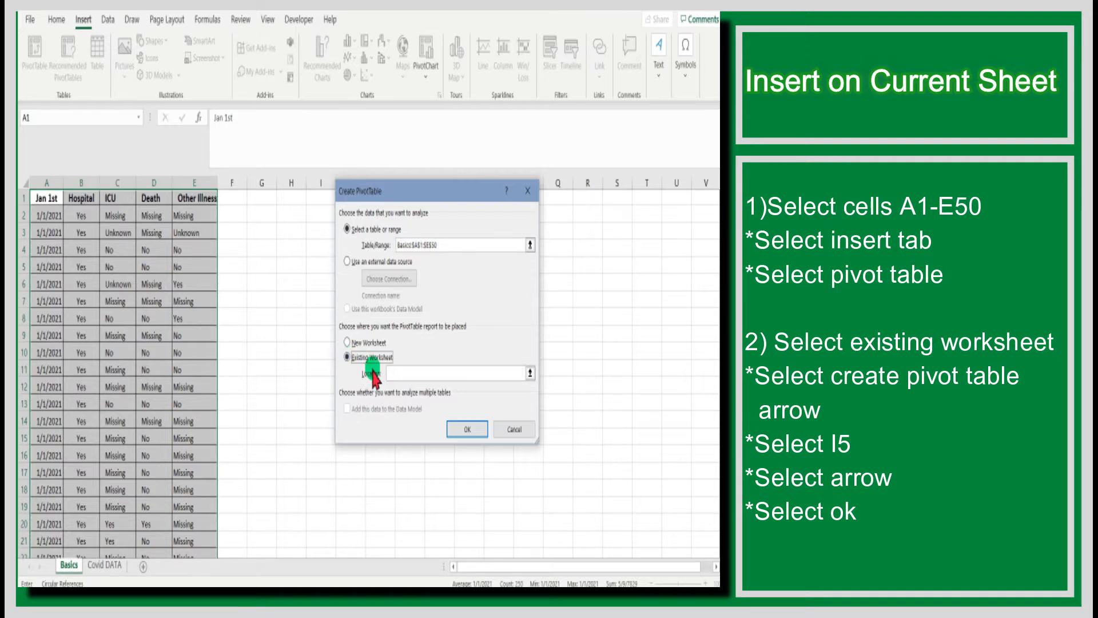
click(530, 374)
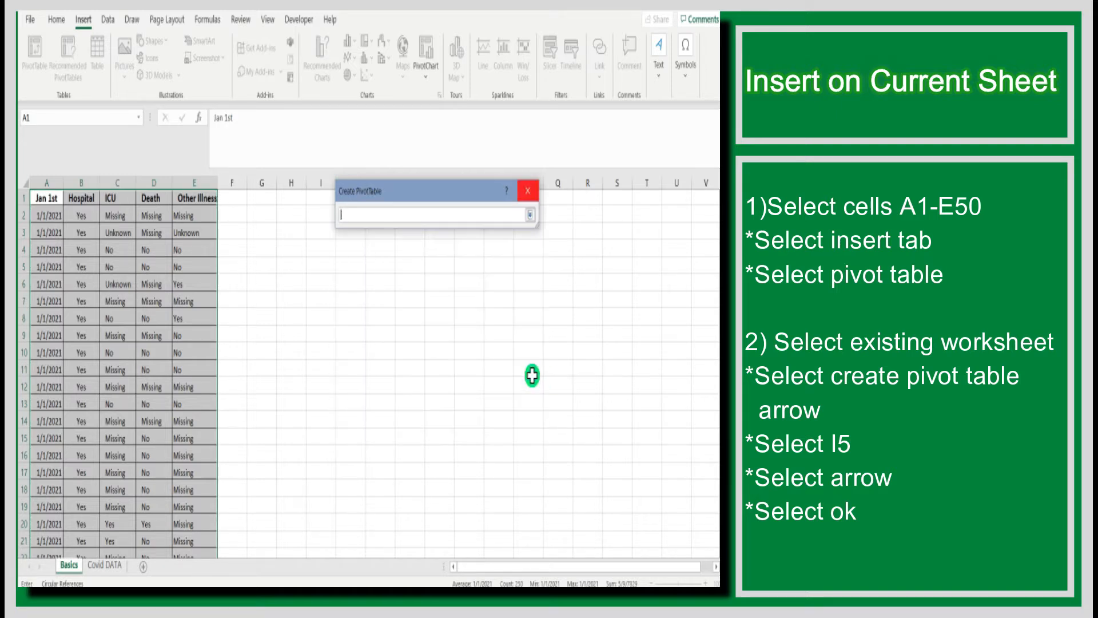
click(319, 267)
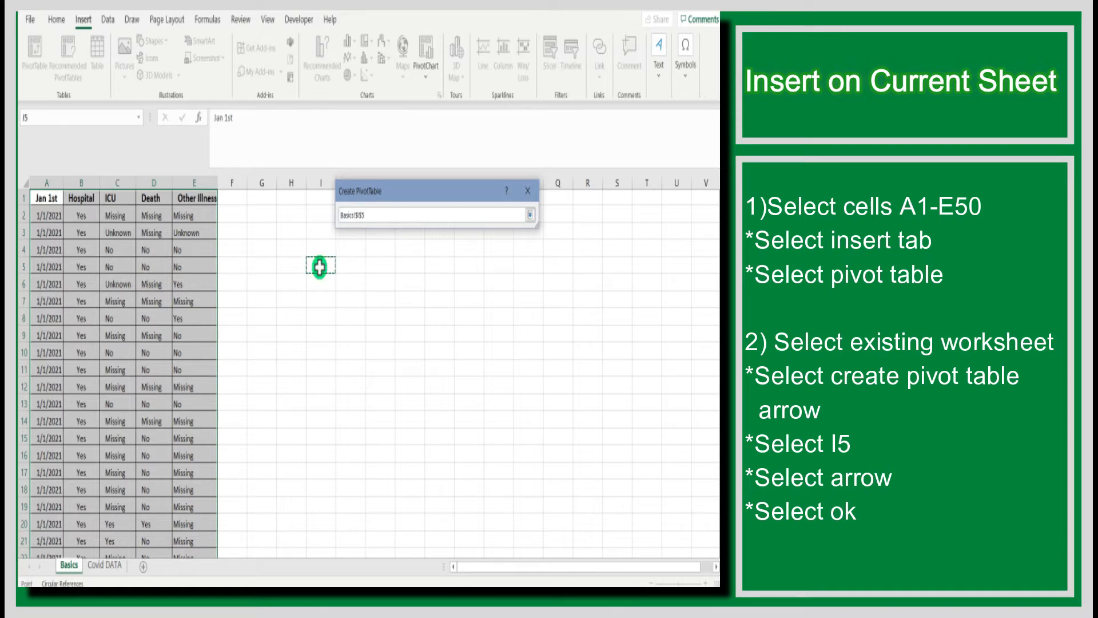
click(532, 215)
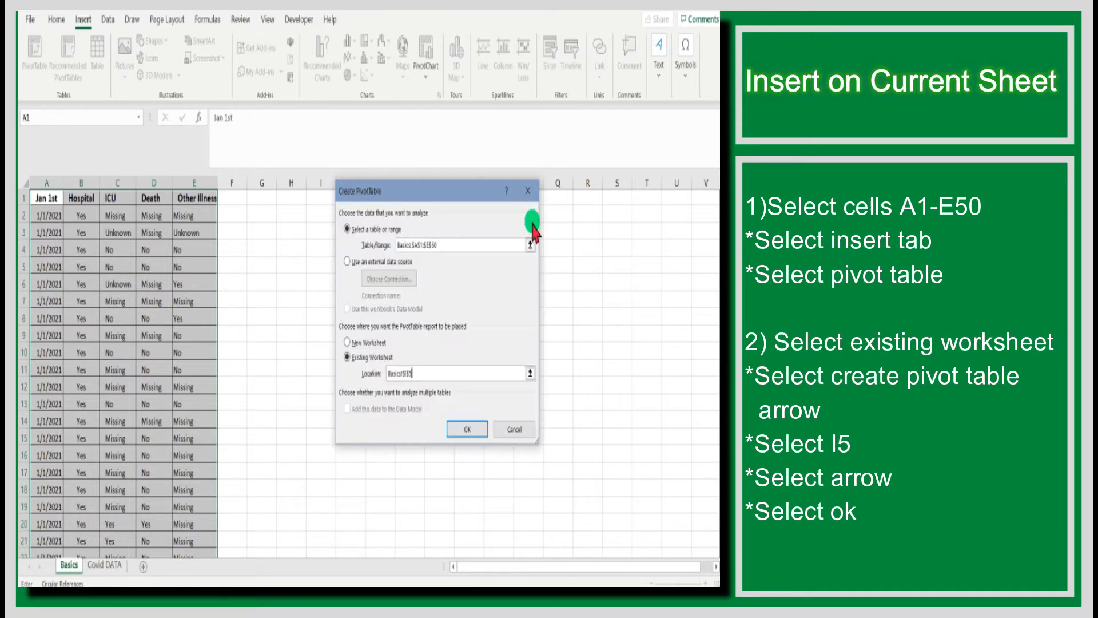
click(471, 426)
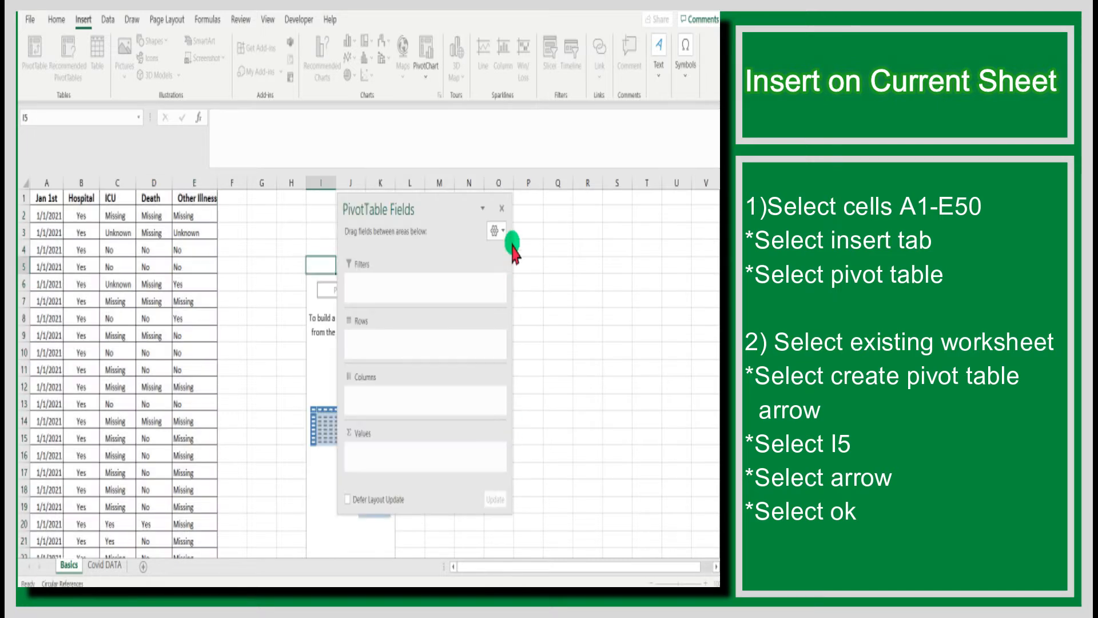
drag(437, 204, 609, 222)
click(608, 216)
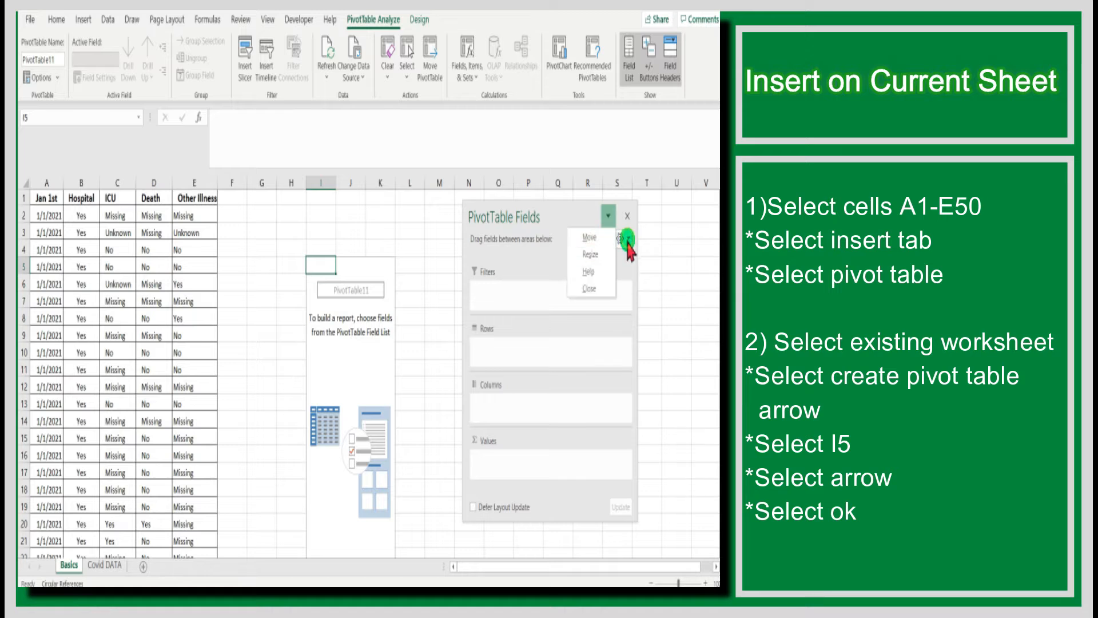
click(628, 238)
click(627, 268)
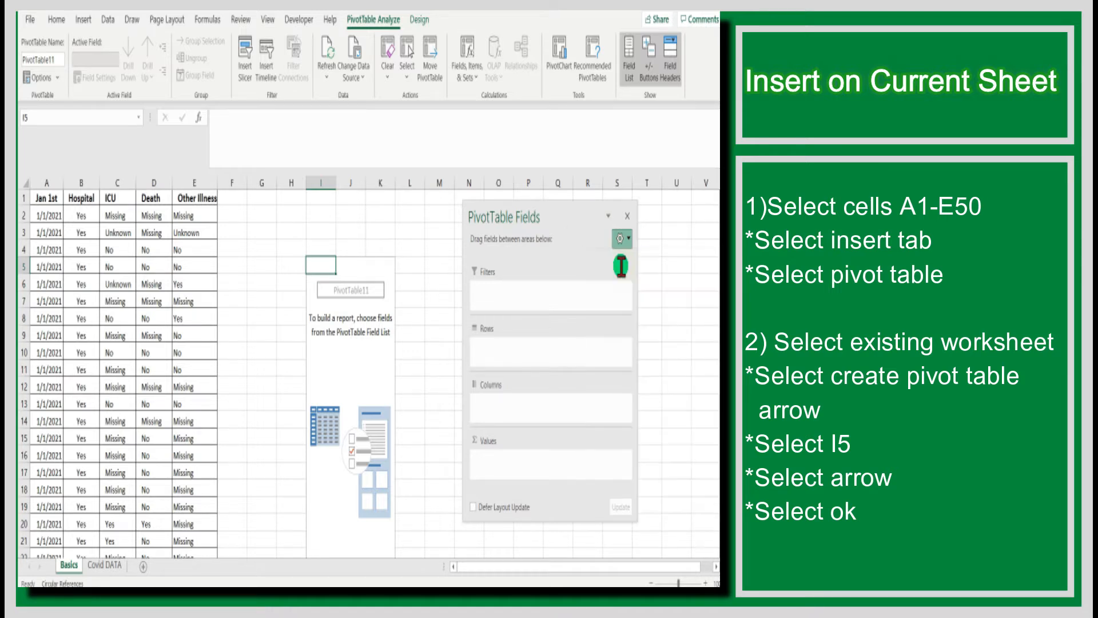
Rename the PivotTable as Pivot Table 1 and close the PivotTable Fields list
click(49, 59)
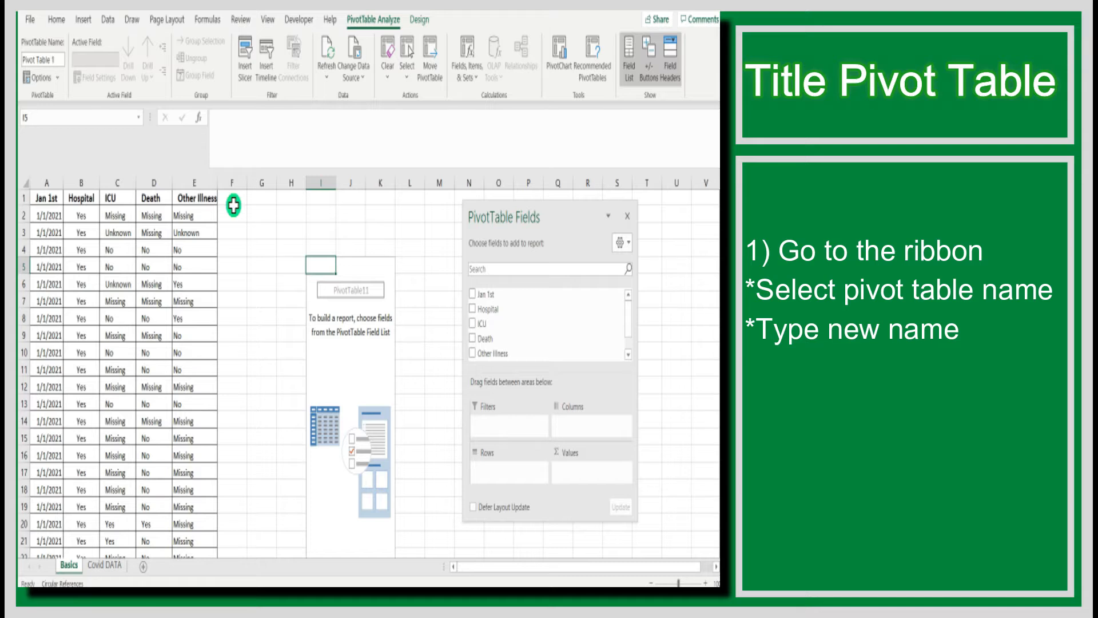
click(629, 217)
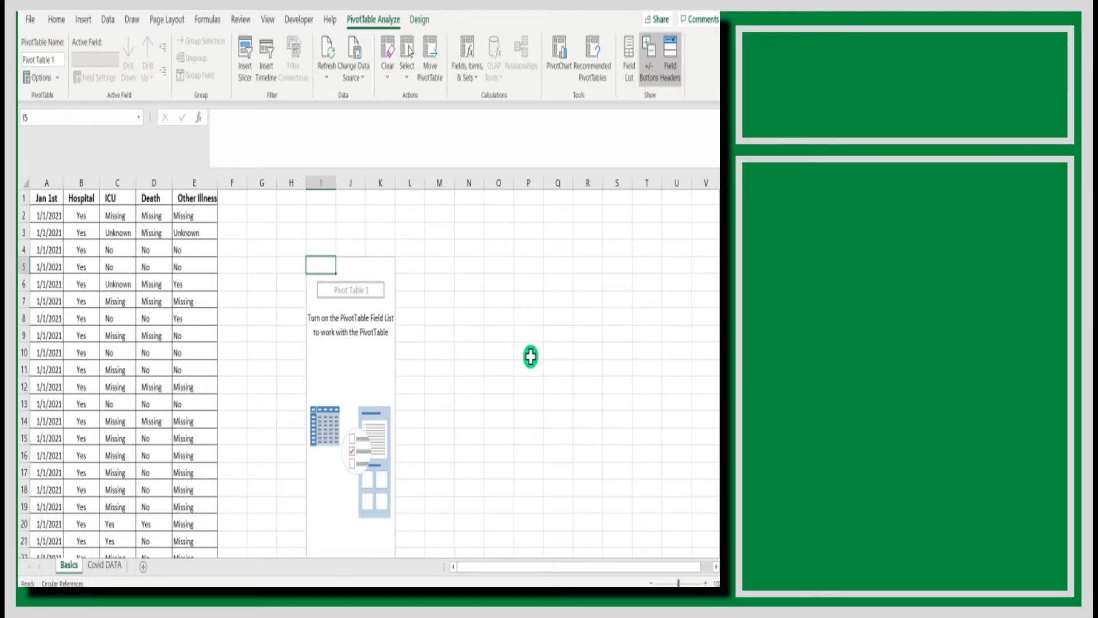
Create a second PivotTable from the whole data range on a new worksheet
click(82, 264)
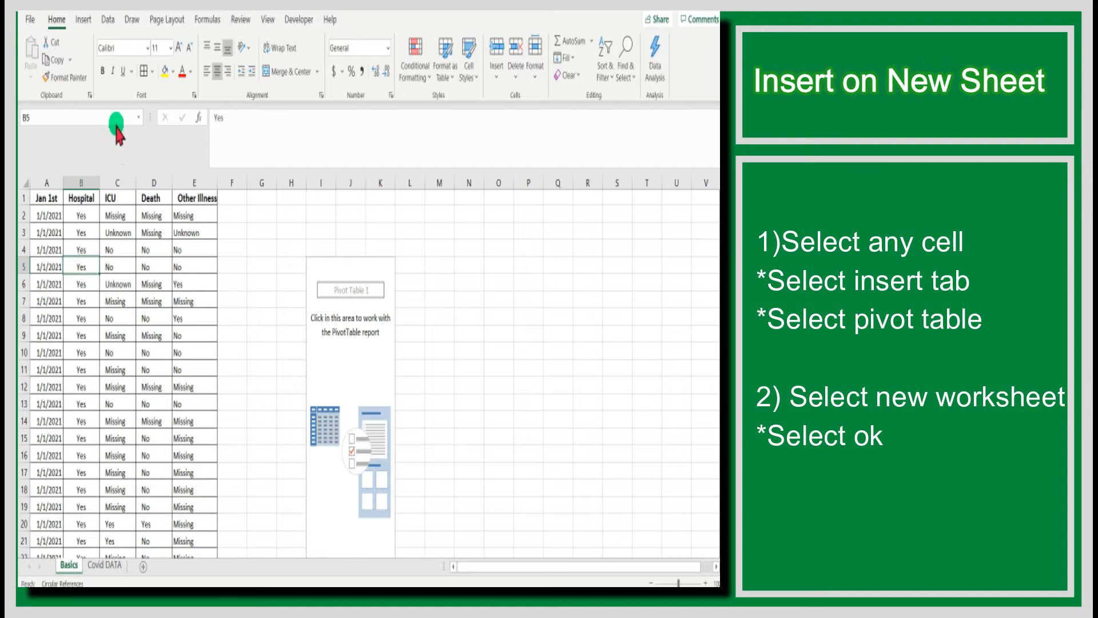
click(84, 20)
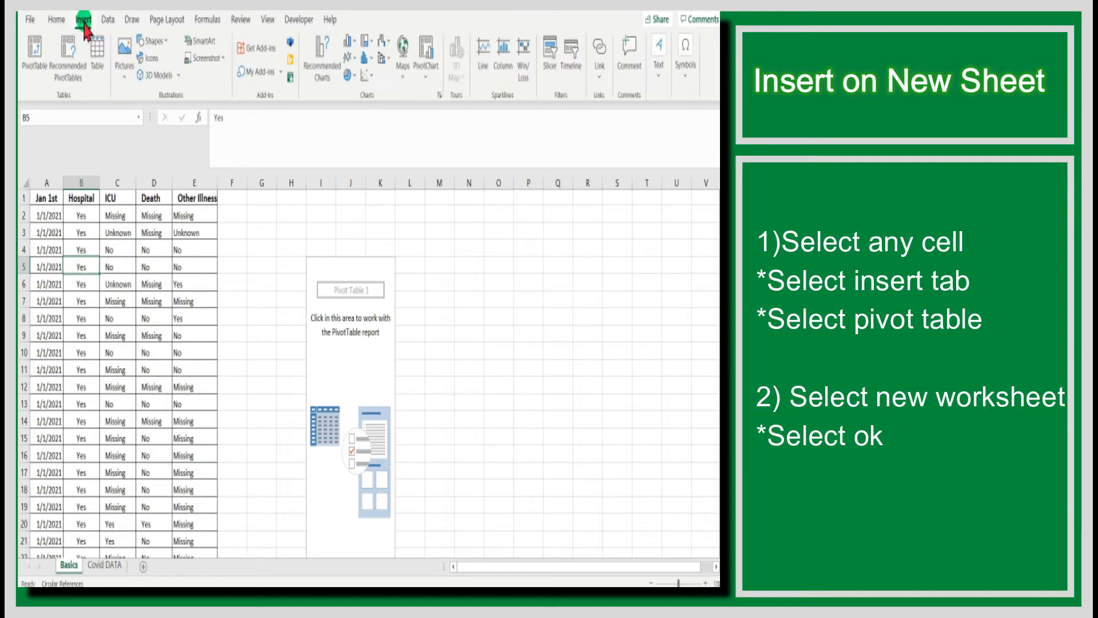
click(36, 57)
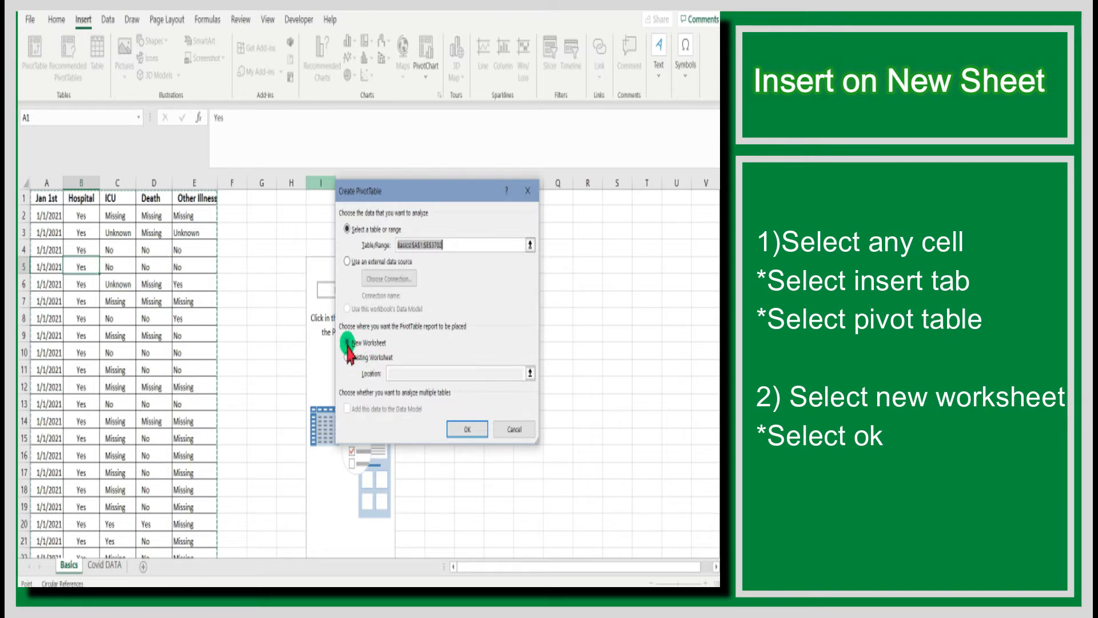
click(470, 430)
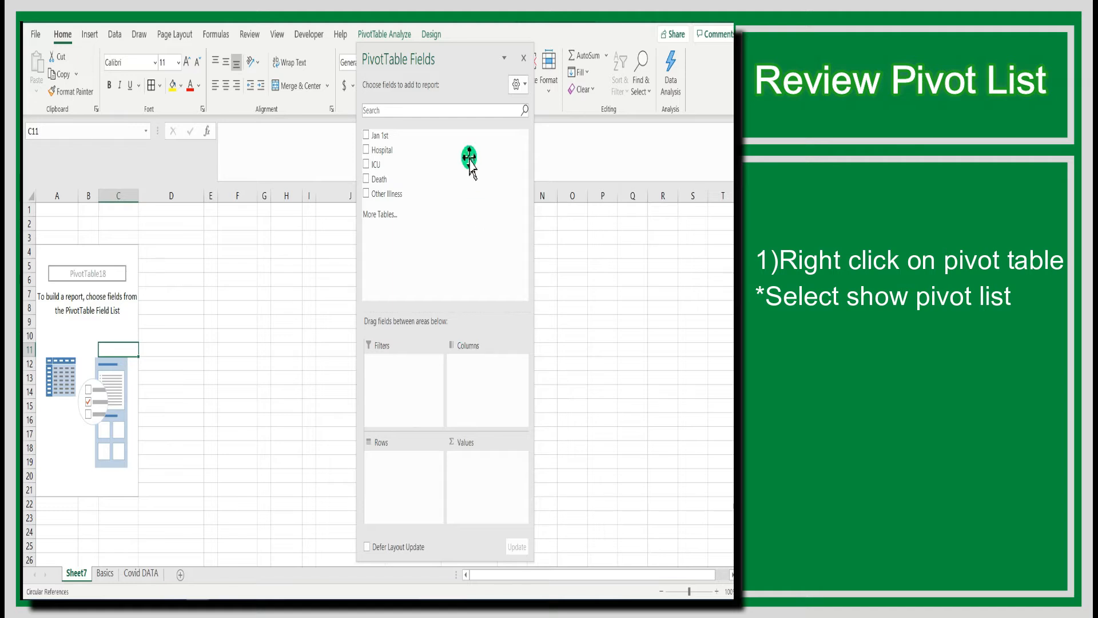
Add the Hospital field to Values so it is counted alongside the Hospital rows
drag(478, 59, 530, 49)
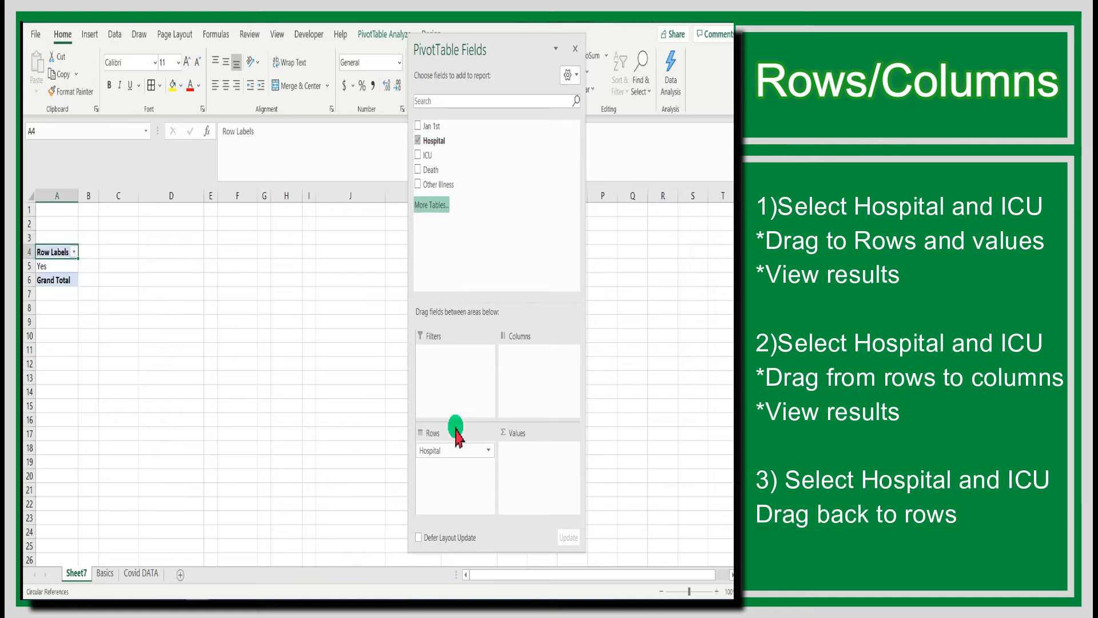
drag(434, 141, 492, 486)
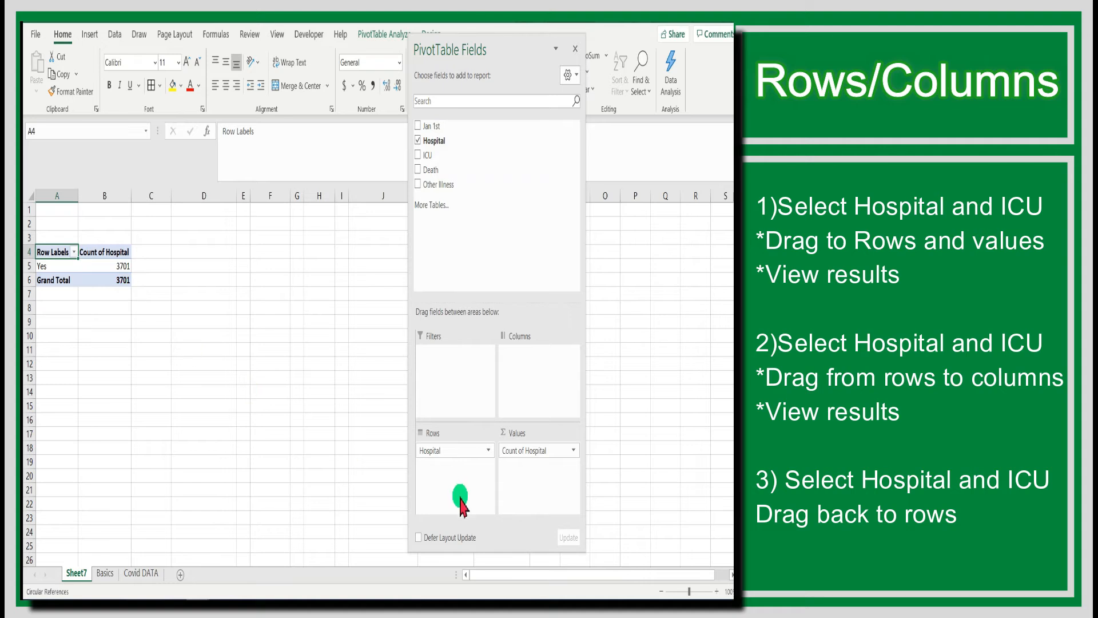
Add the ICU field to Rows and also to Values
click(421, 155)
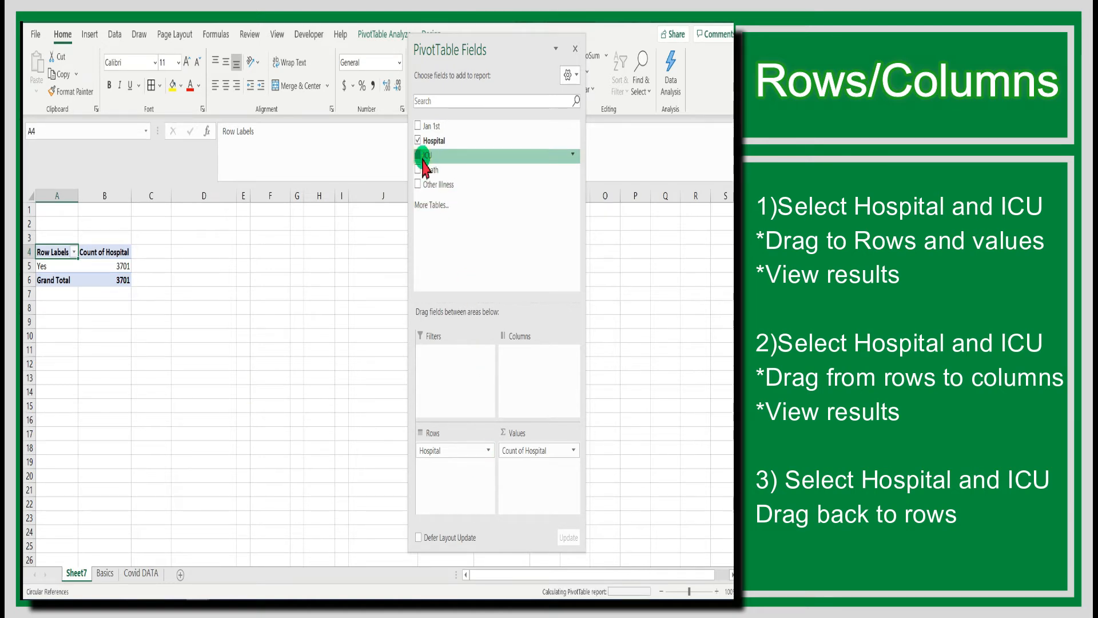
drag(441, 156, 529, 490)
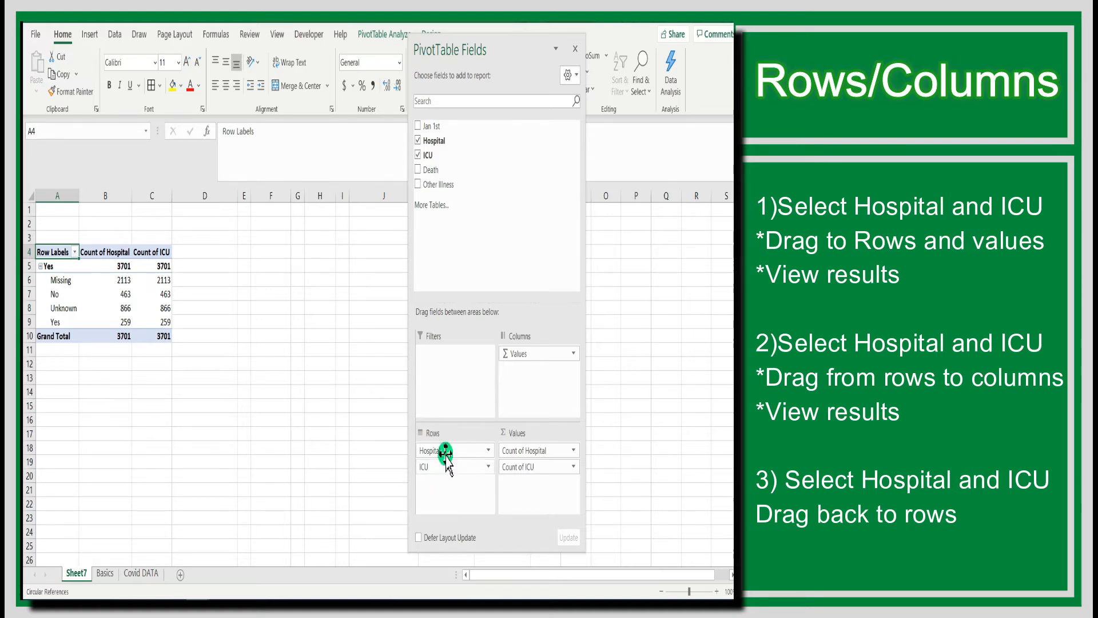
Move the Hospital and ICU fields from Rows to Columns
drag(452, 451, 512, 370)
drag(435, 452, 509, 380)
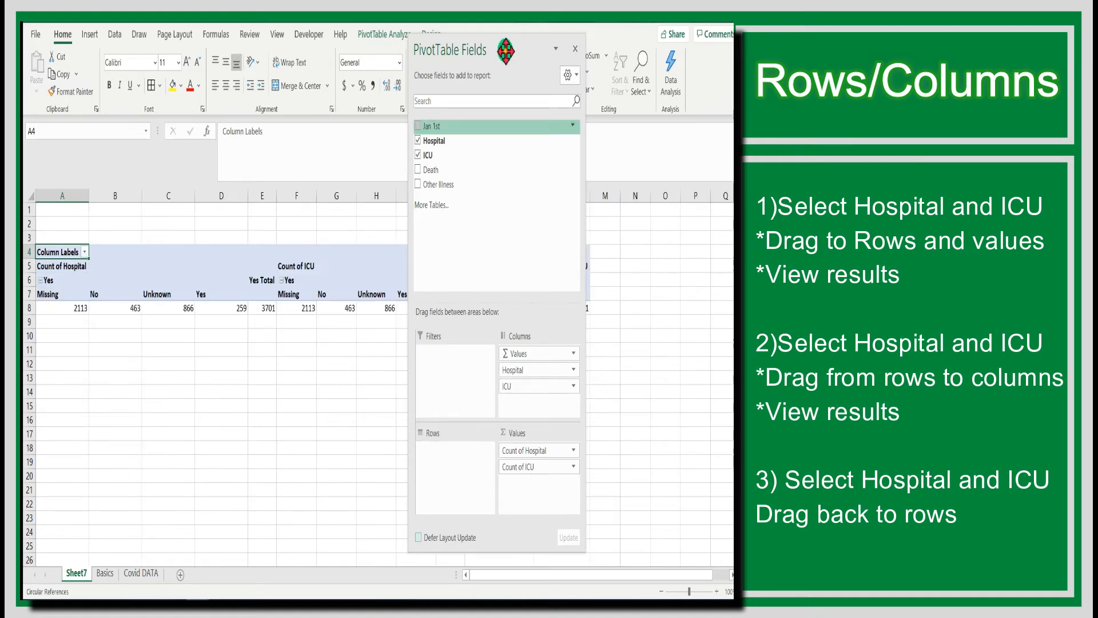
Move the Hospital and ICU fields from Columns back to Rows
drag(507, 51, 536, 47)
drag(544, 380, 526, 417)
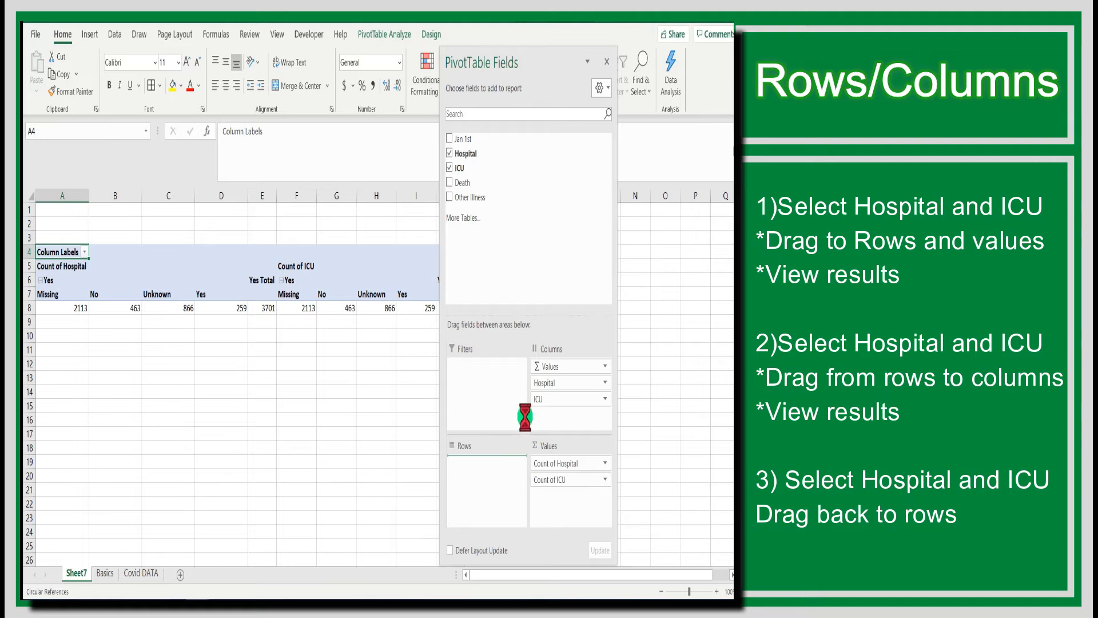
drag(551, 382, 538, 438)
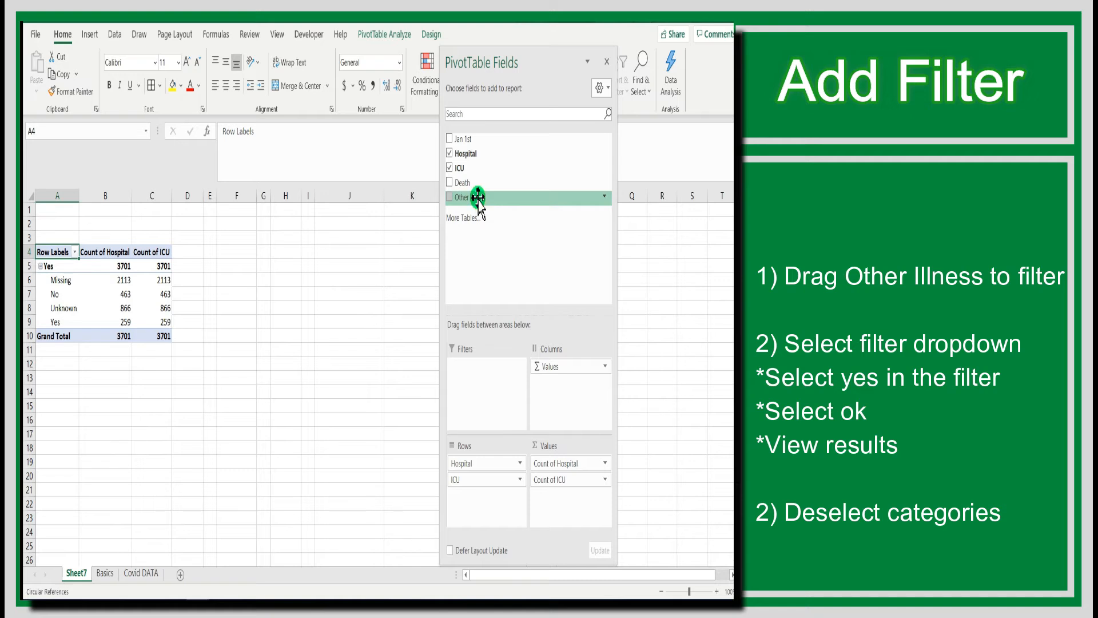
Add the Other Illness field to the Filters area
drag(478, 197, 465, 372)
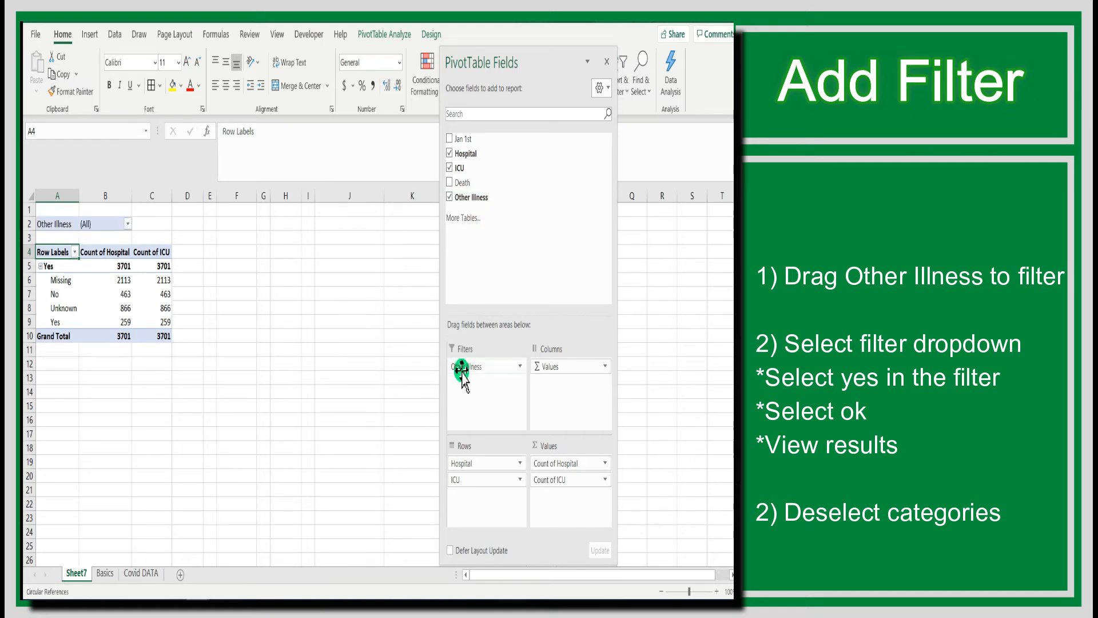
click(27, 232)
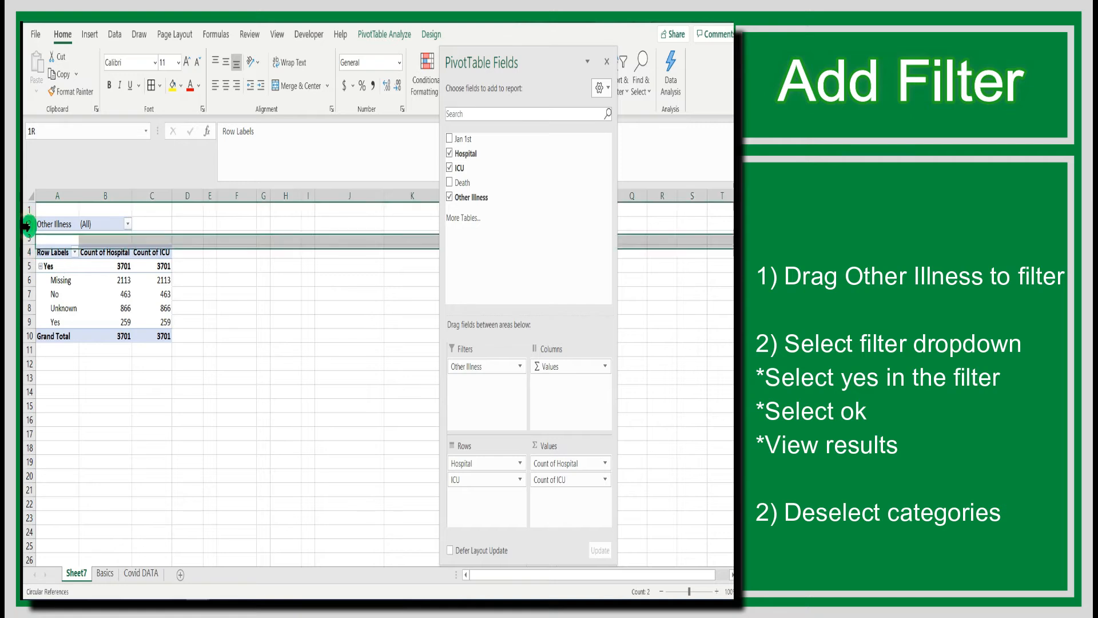
click(27, 225)
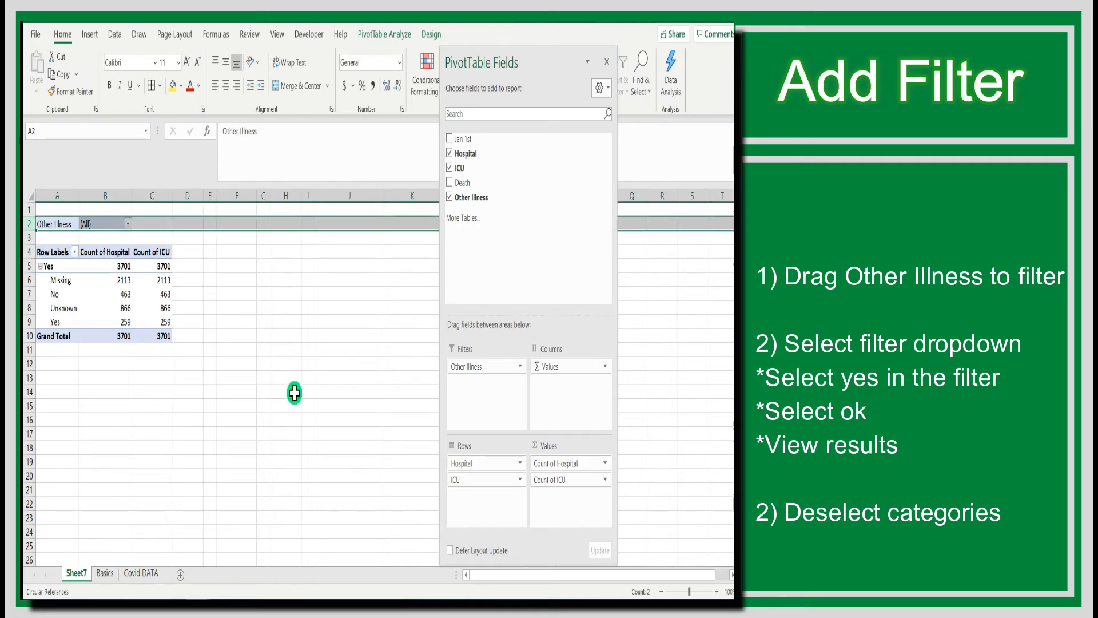
Filter the PivotTable to show only Other Illness equal to Yes
click(128, 224)
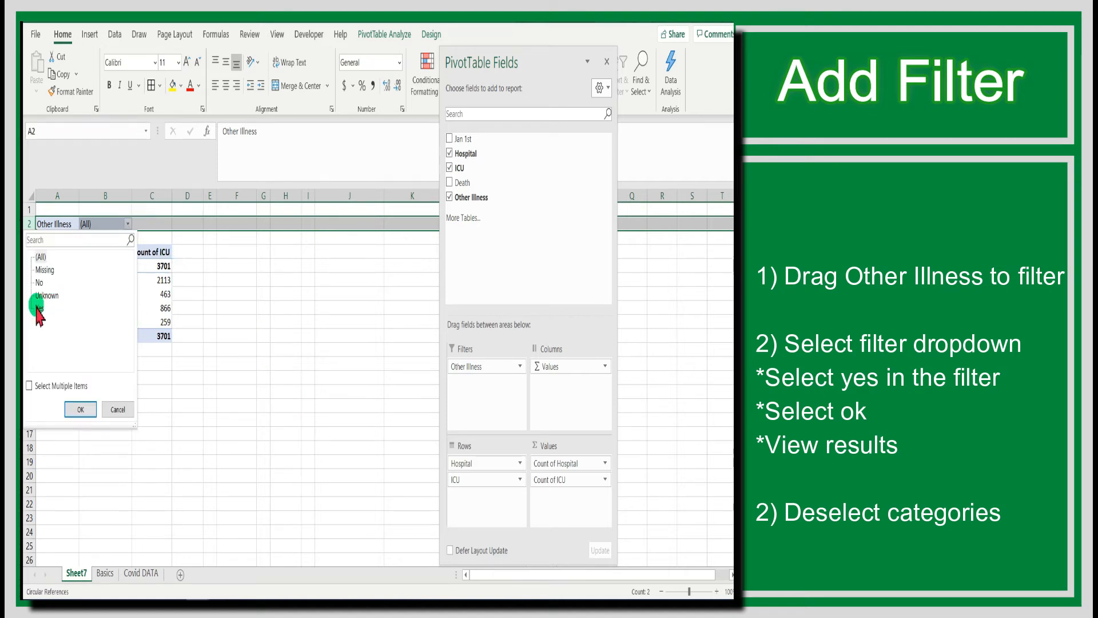
click(39, 308)
click(80, 409)
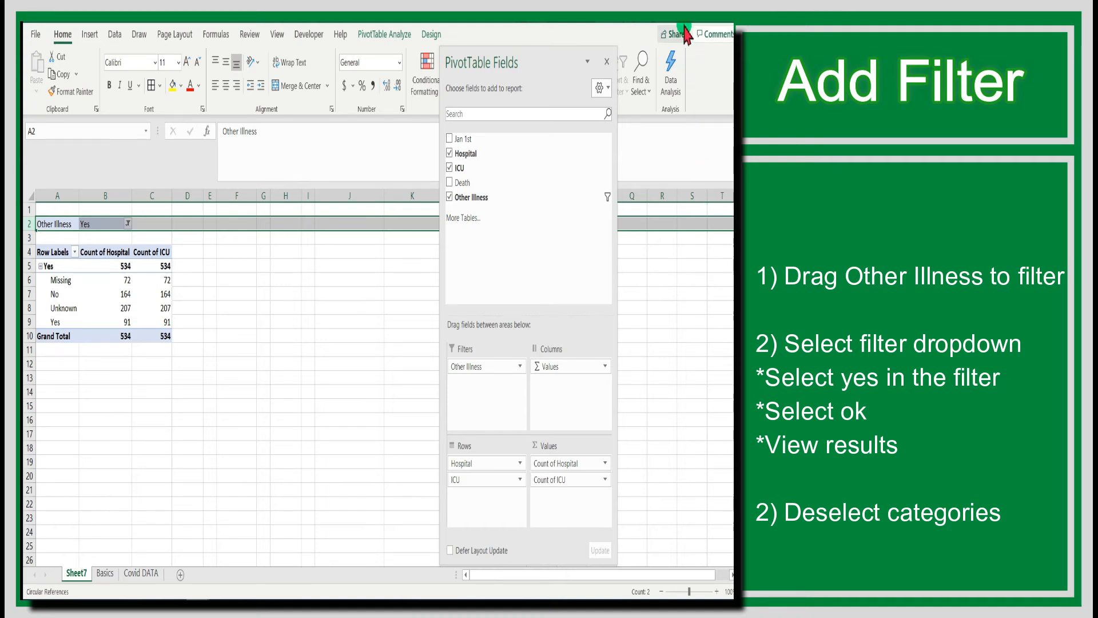
Deselect the Other Illness and ICU fields to clear them from the PivotTable
click(449, 197)
click(449, 167)
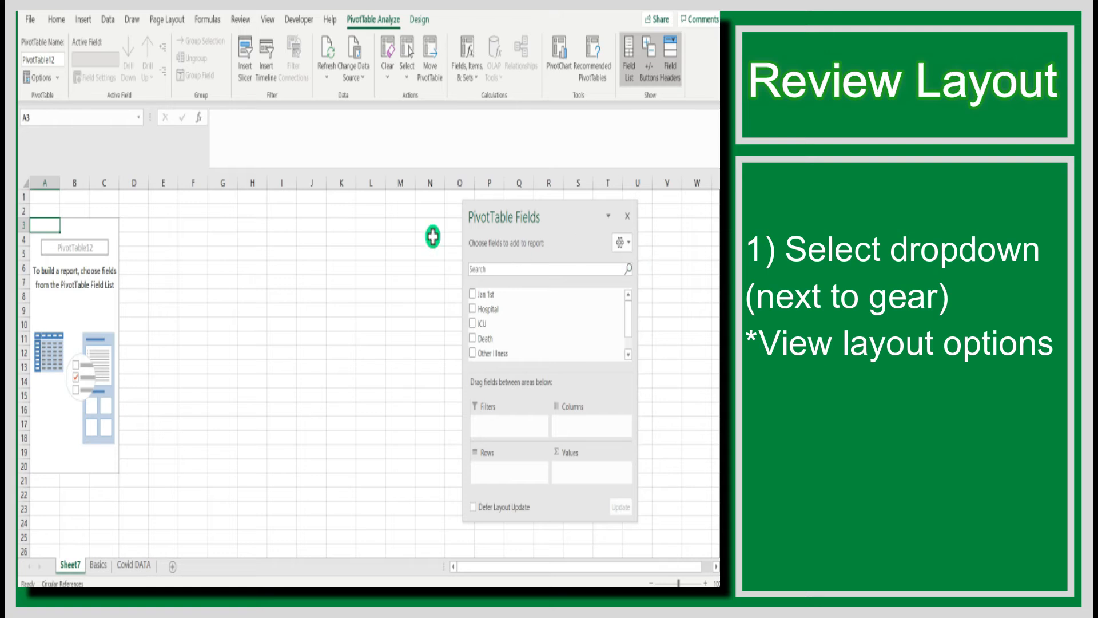
Switch the field list layout to Fields Section and Areas Section Side-By-Side, then to Fields Section Only
click(623, 245)
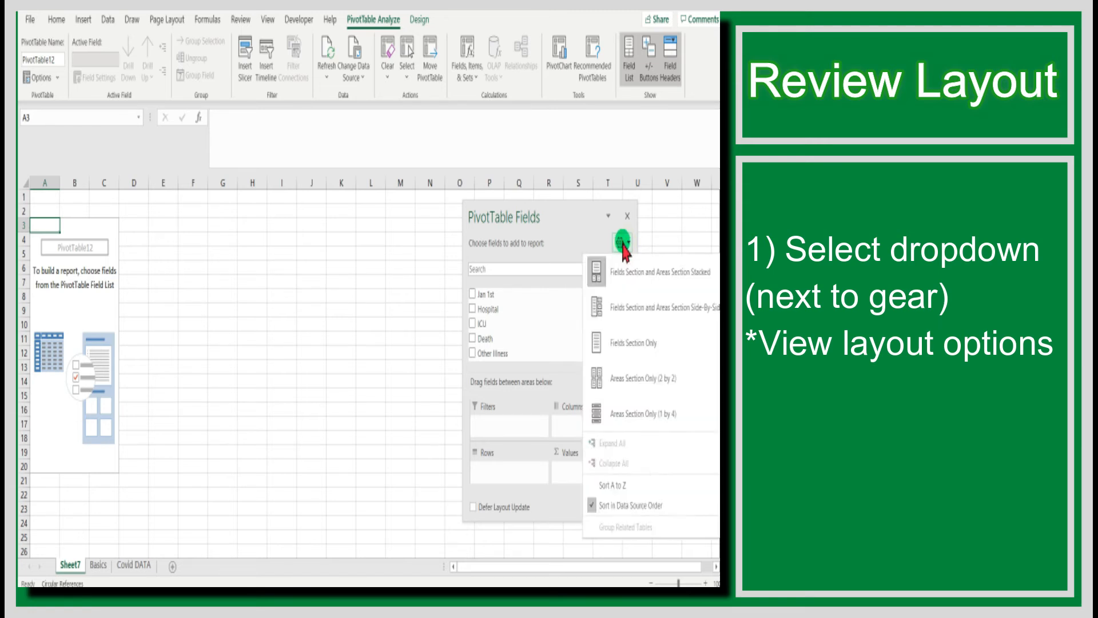
click(623, 245)
click(623, 245)
click(626, 310)
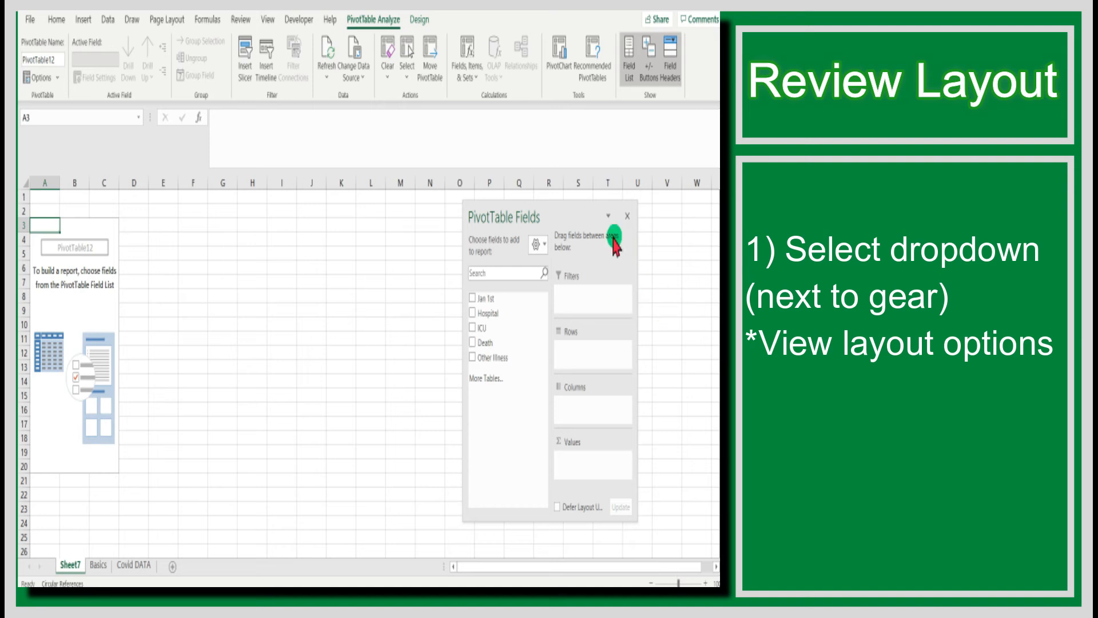
click(541, 245)
click(573, 342)
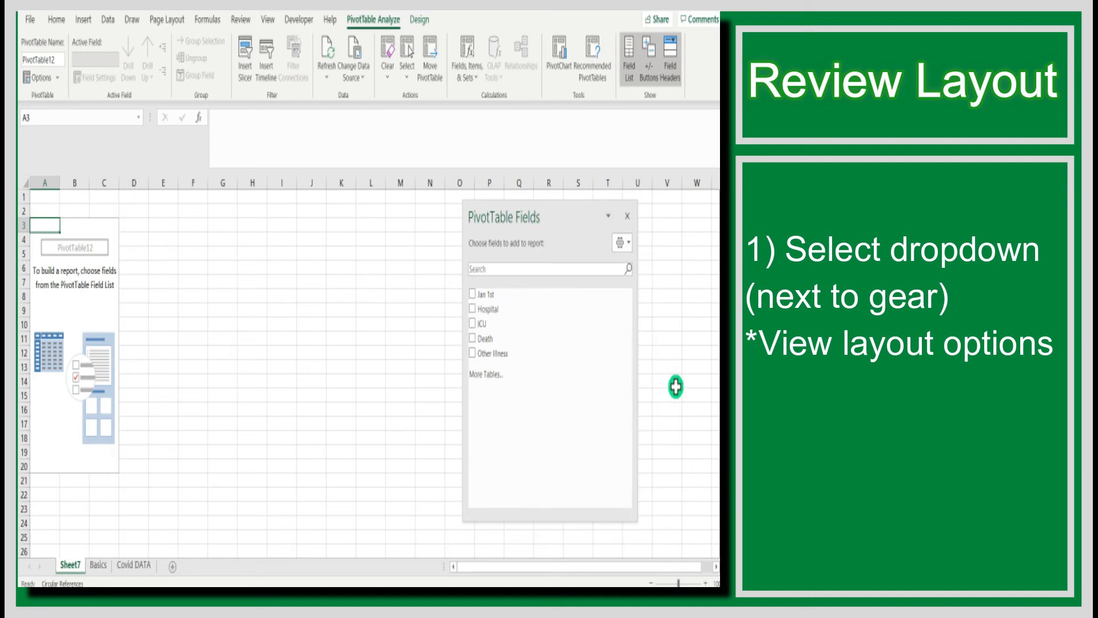
Switch the field list layout to Areas Section Only (2 by 2), then to Areas Section Only (1 by 4)
click(627, 245)
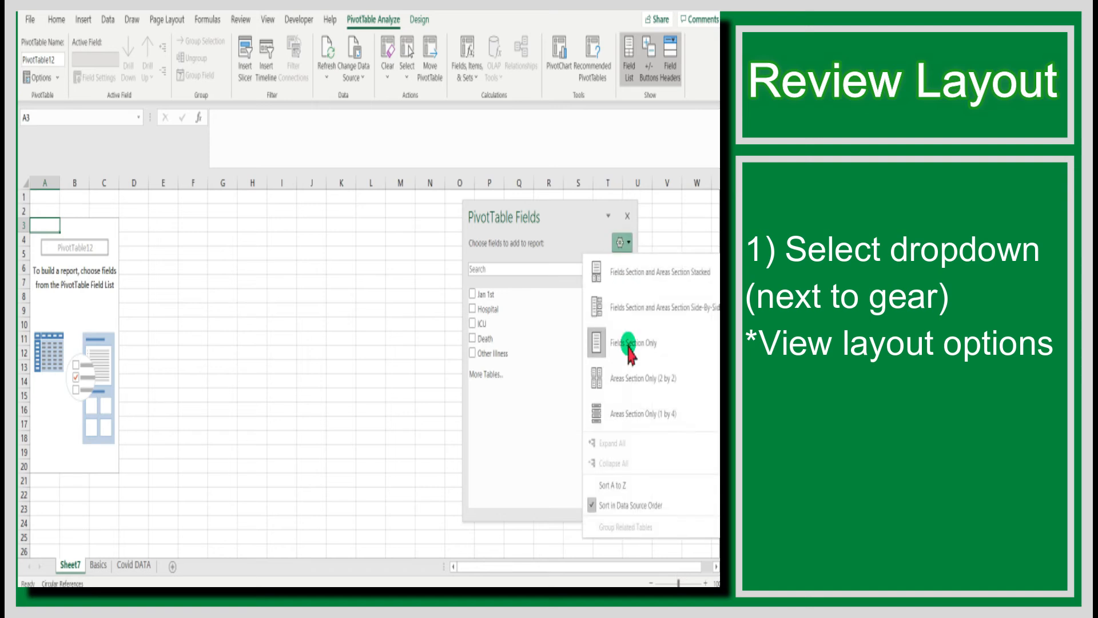
click(631, 374)
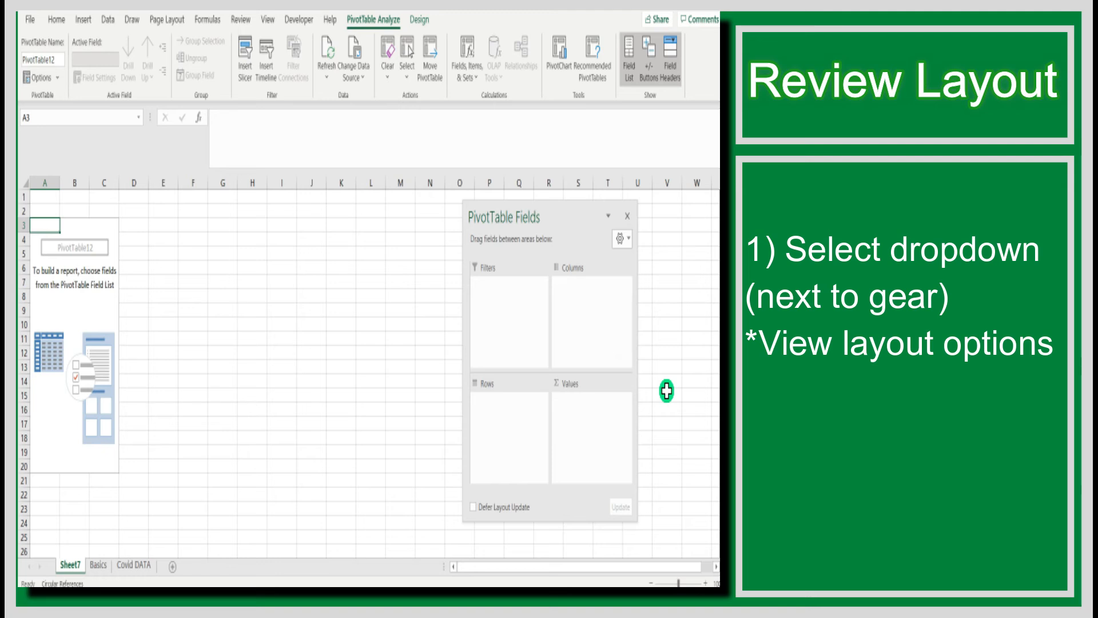
click(627, 245)
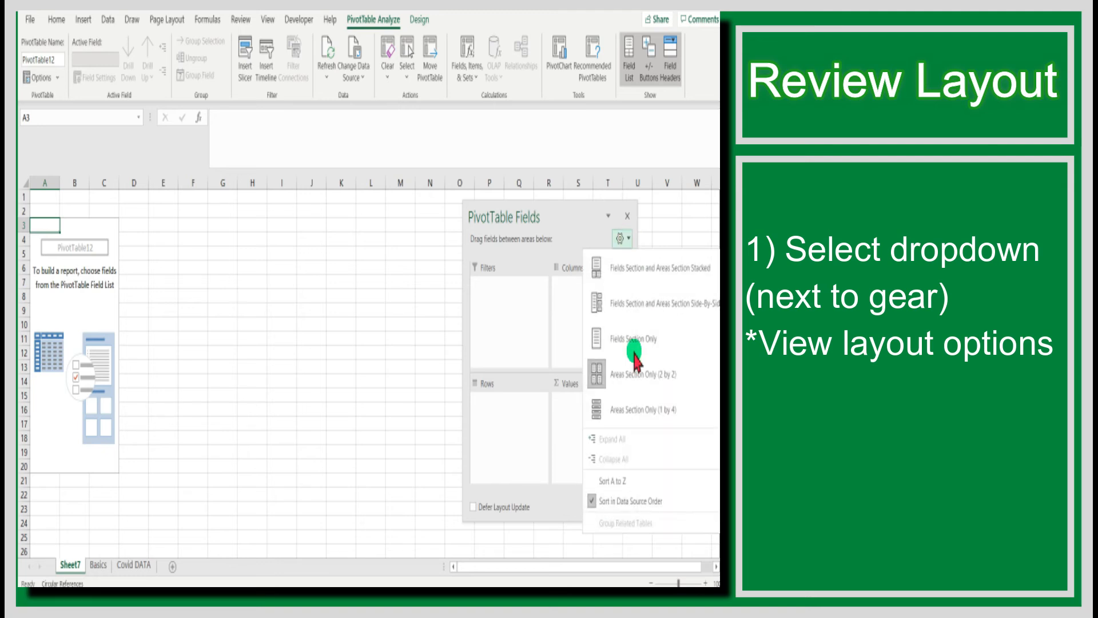
click(643, 410)
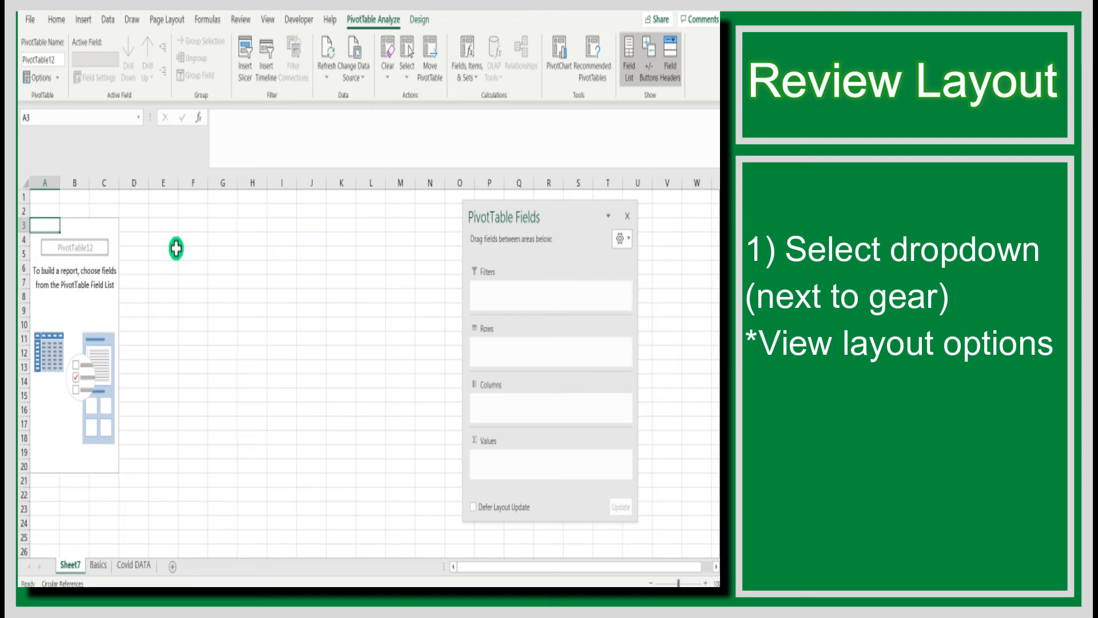
Rename the PivotTable as Pivot Table 2
click(36, 59)
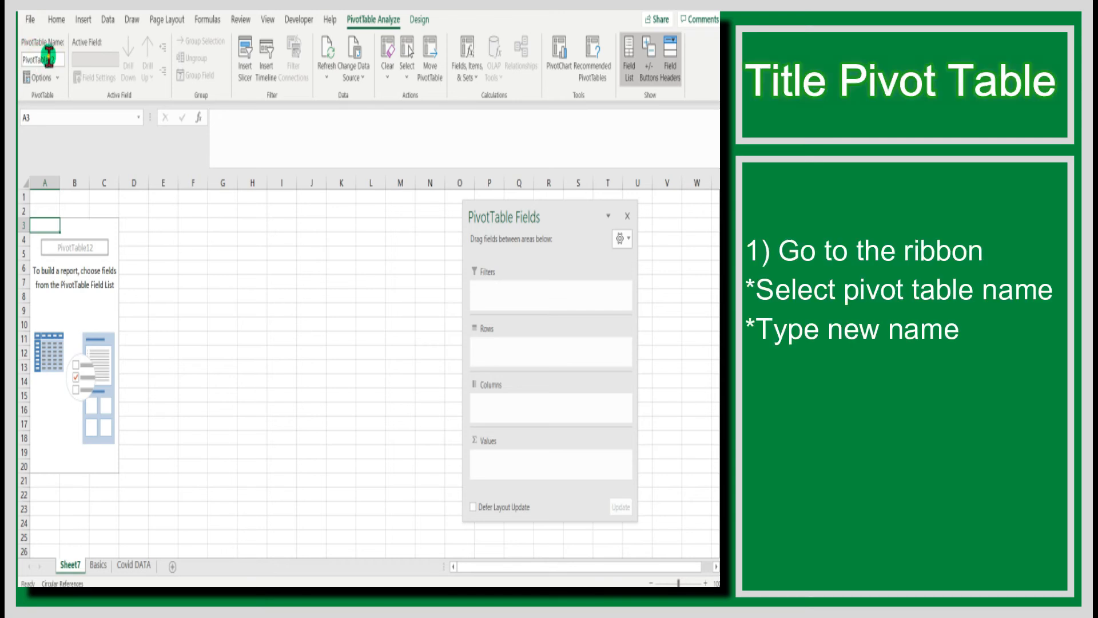
double_click(35, 58)
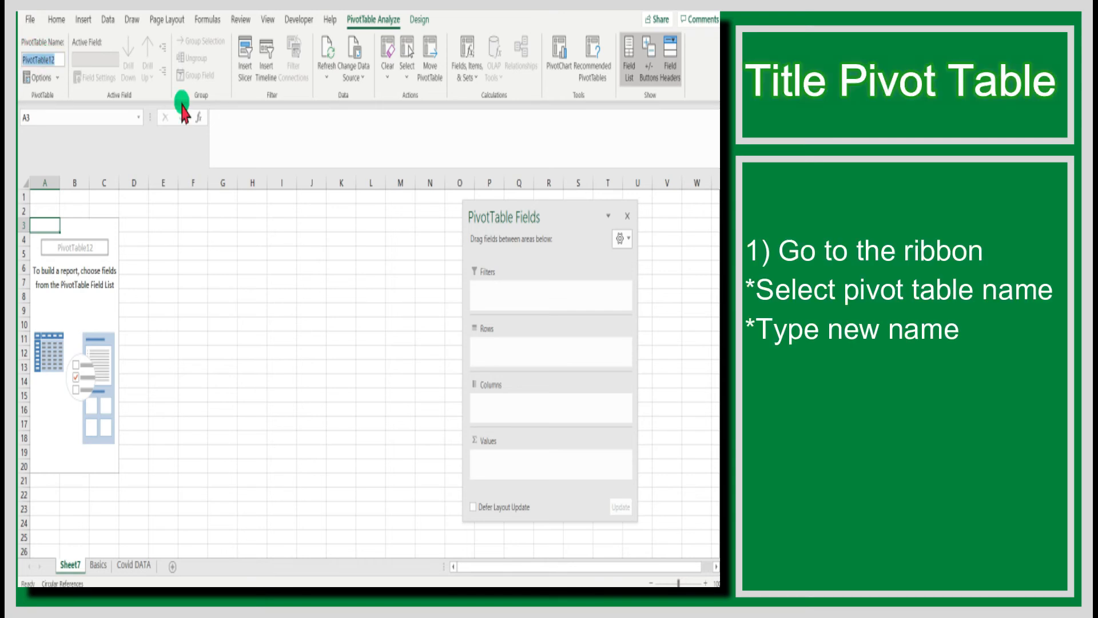
text(Pivot Table 2)
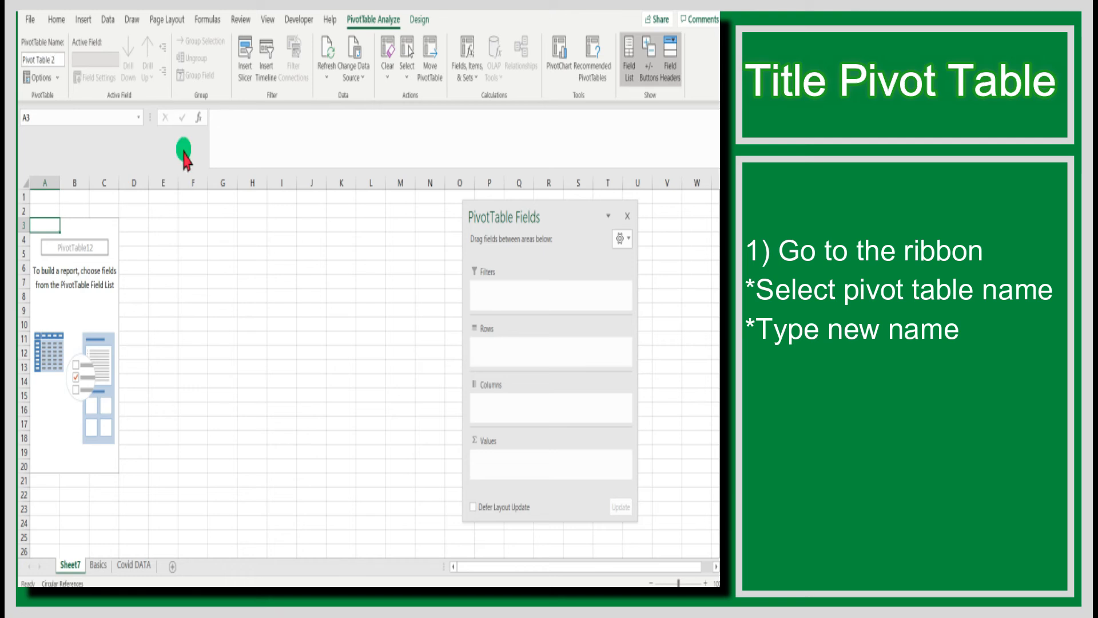
click(223, 275)
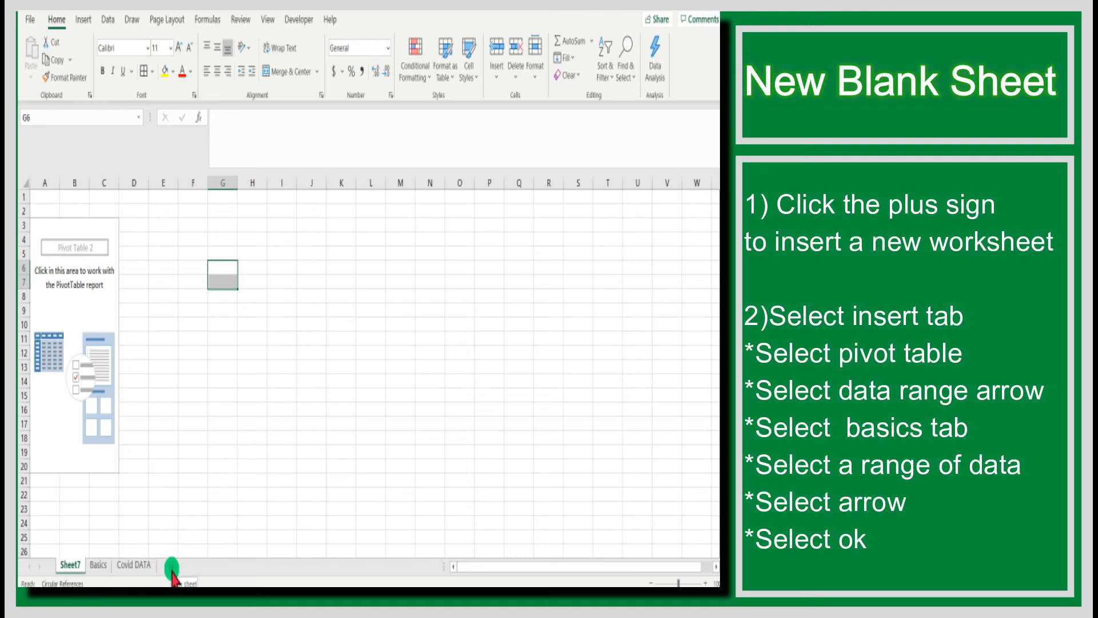
Add a new worksheet and insert a PivotTable on it using Basics!$A$1:$E$32 as the source range
click(172, 567)
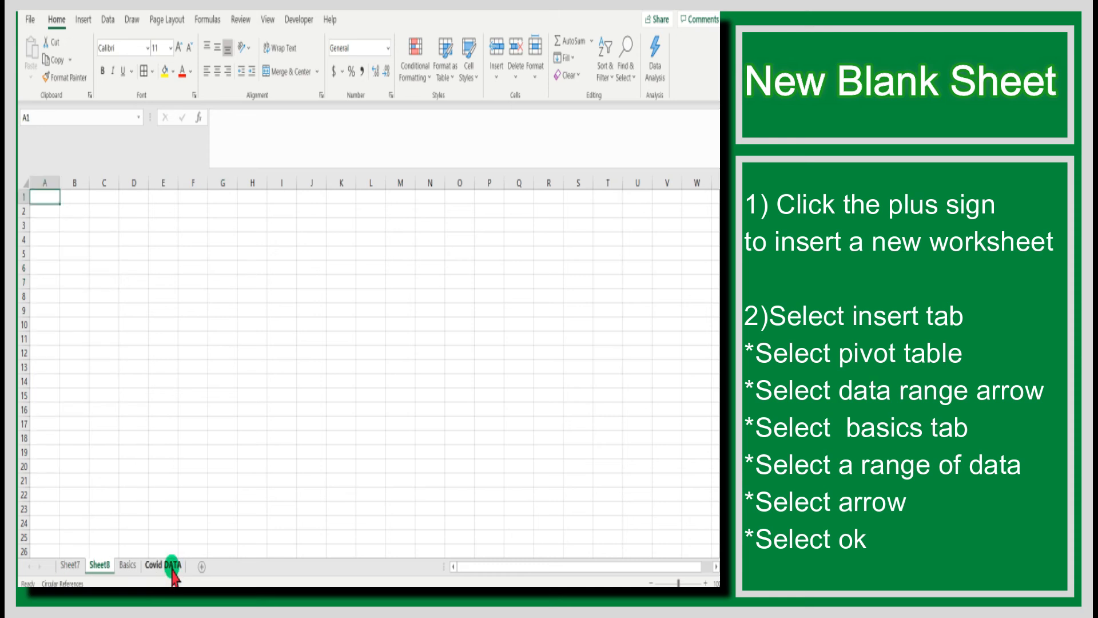
click(83, 19)
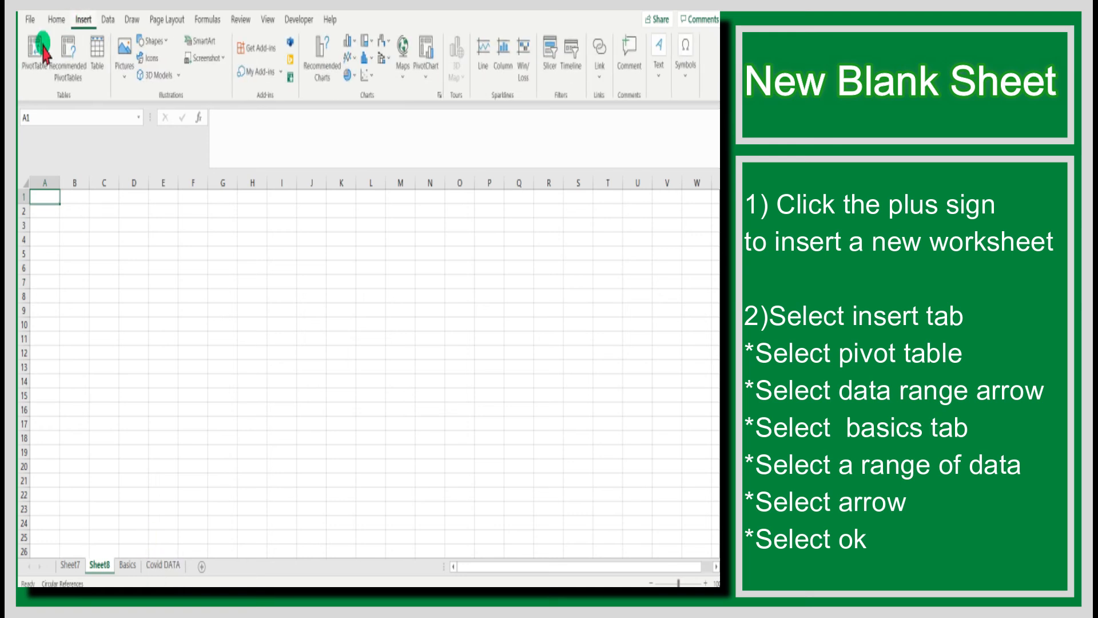
click(34, 54)
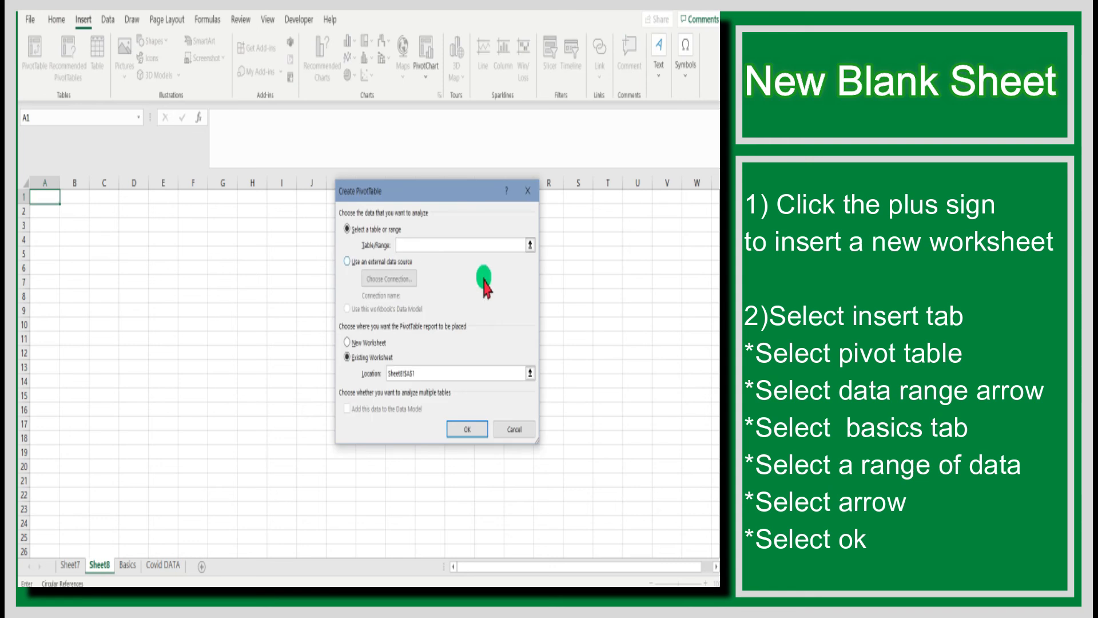
click(530, 246)
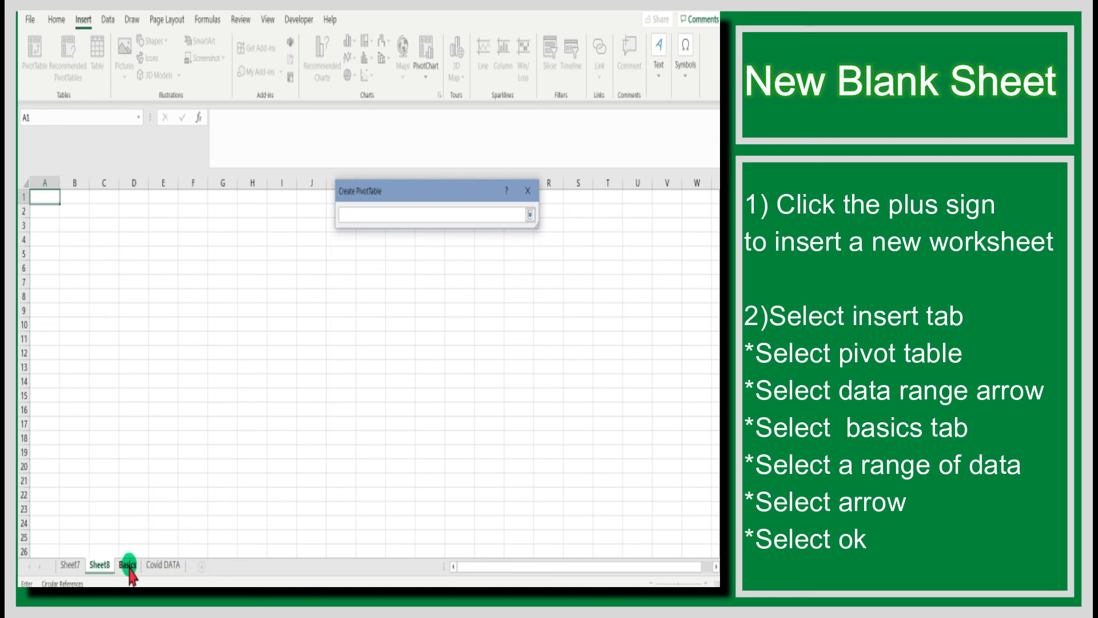
click(128, 566)
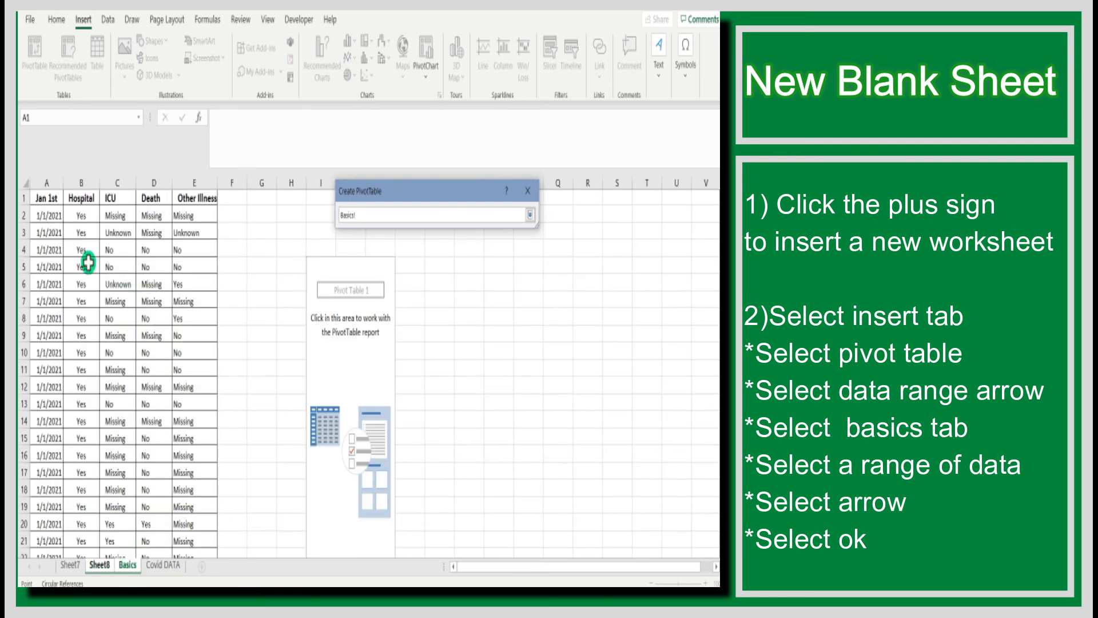
drag(47, 199, 200, 234)
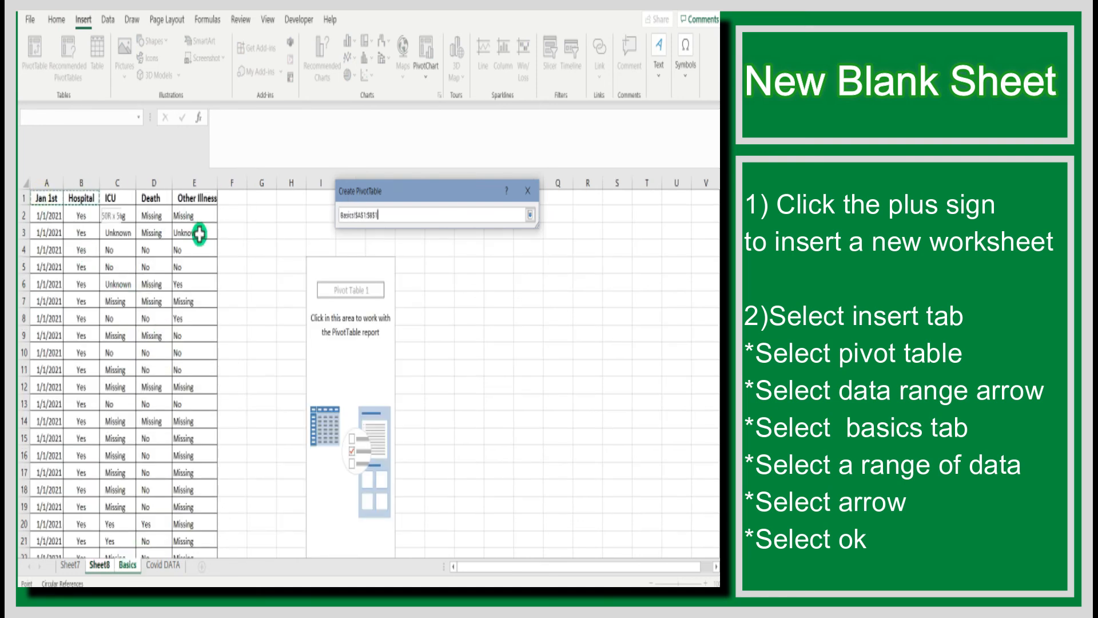
drag(195, 343, 181, 555)
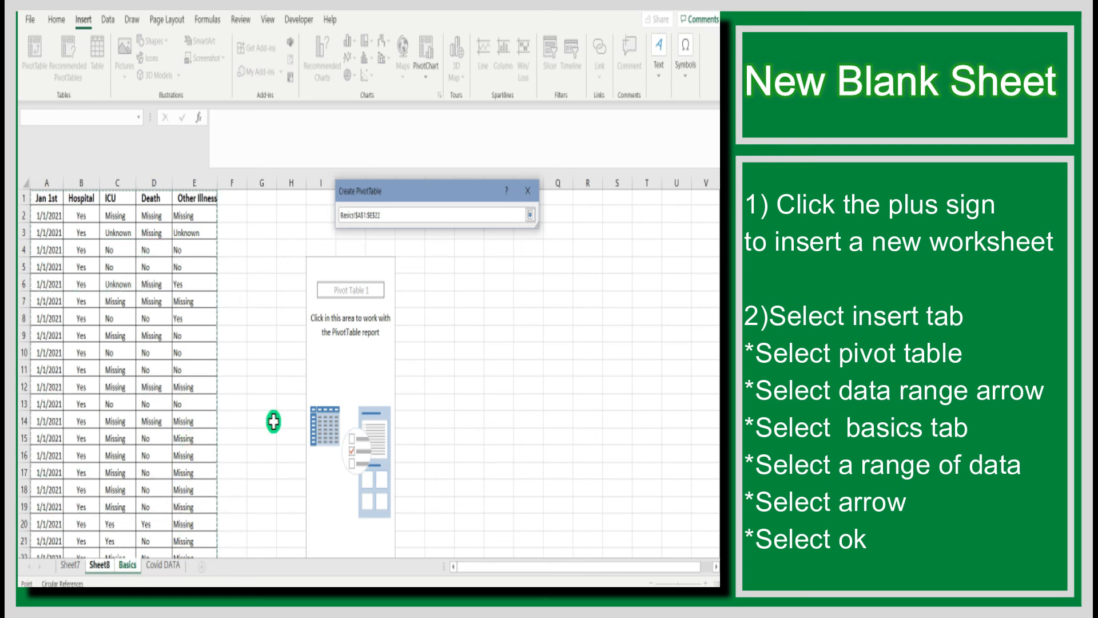
click(530, 215)
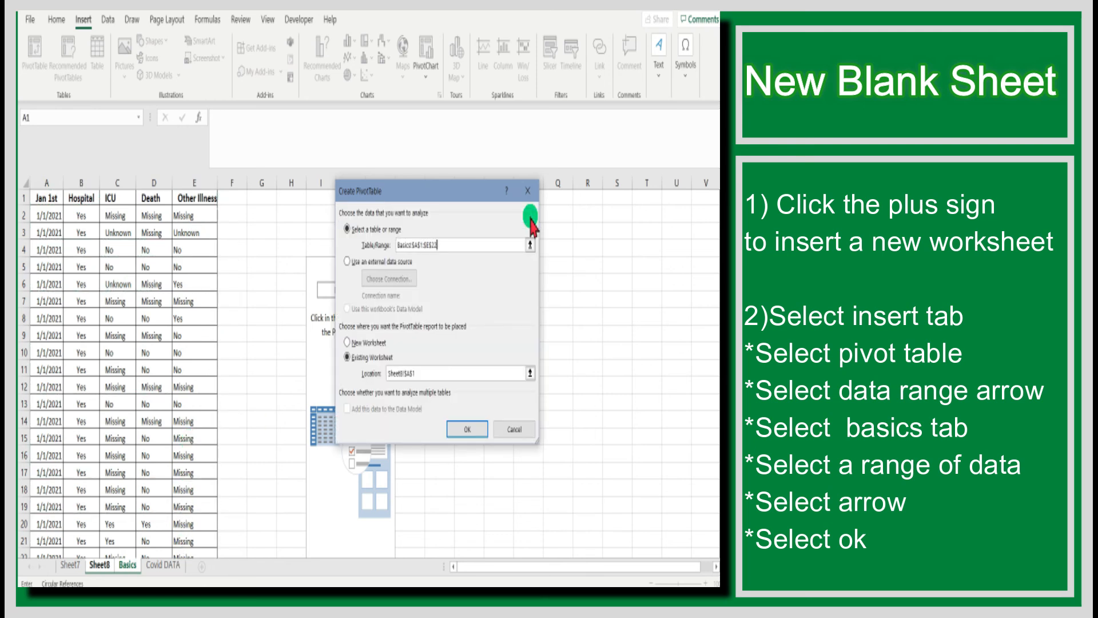
click(473, 428)
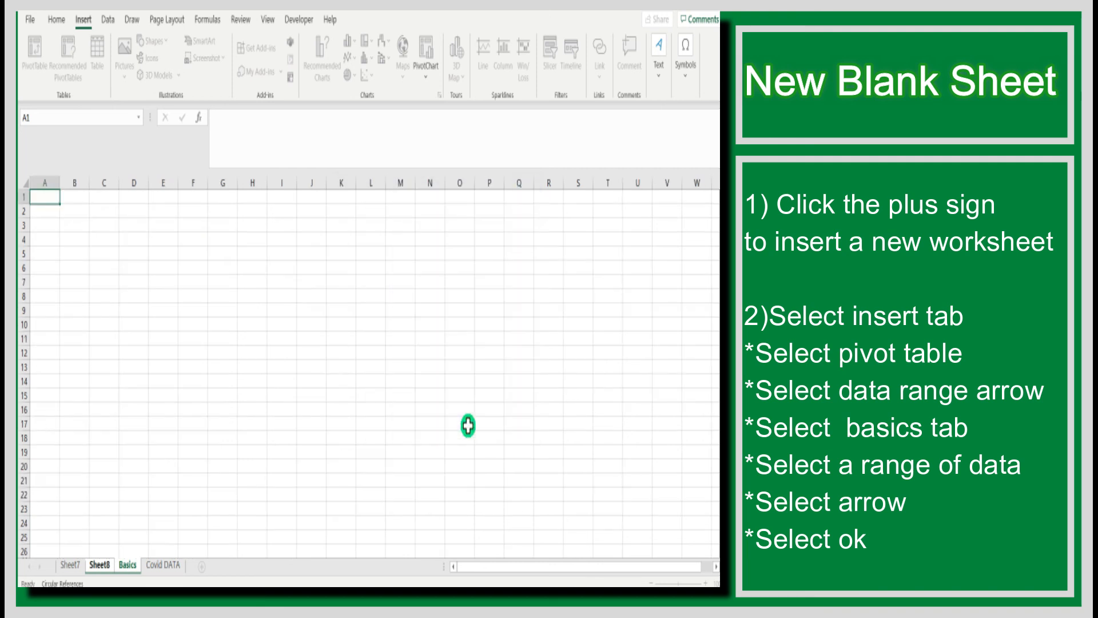
click(101, 302)
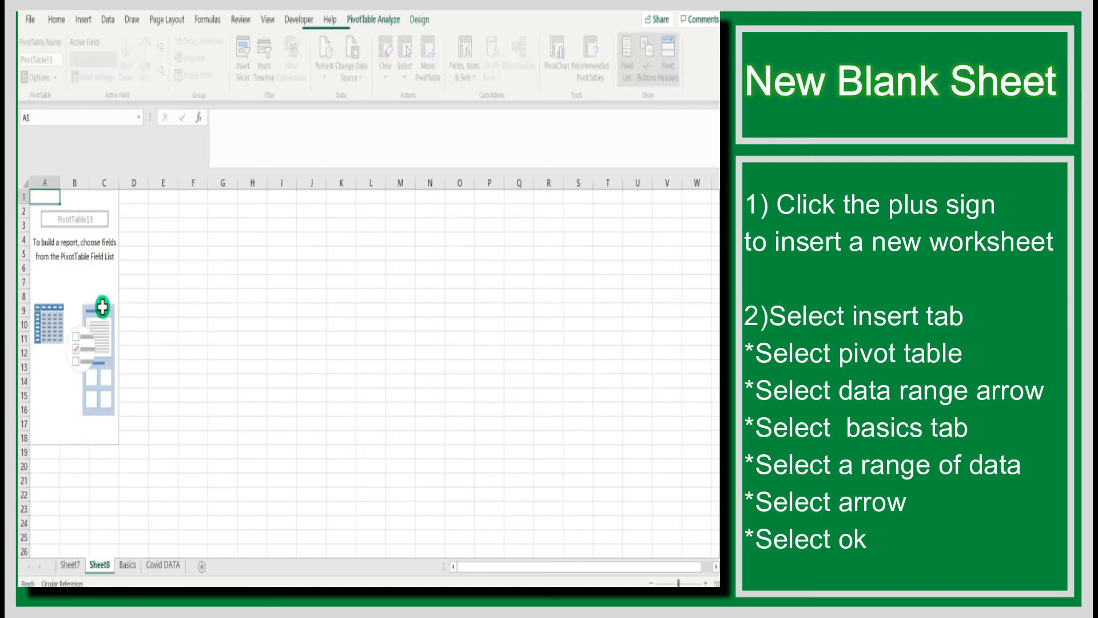